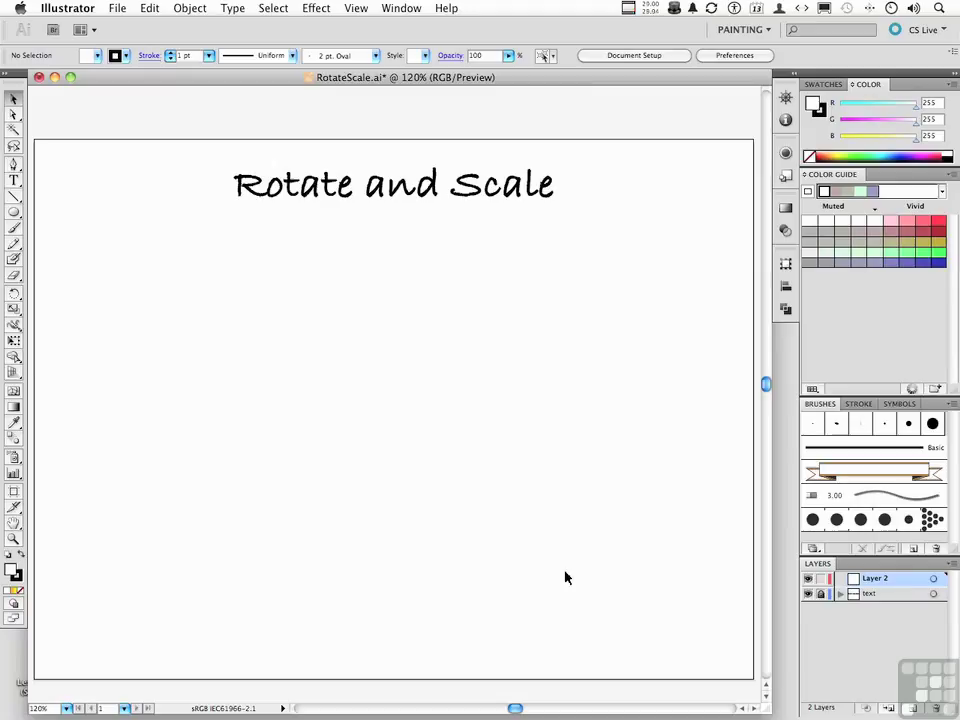
- Draw a tall, thin ellipse beneath the 'Rotate and Scale' title with the Ellipse Tool
{"action": "left_click", "coordinate": [14, 212]}
{"action": "left_click_drag", "start_coordinate": [14, 212], "coordinate": [34, 245]}
{"action": "left_click_drag", "start_coordinate": [318, 258], "coordinate": [337, 405]}
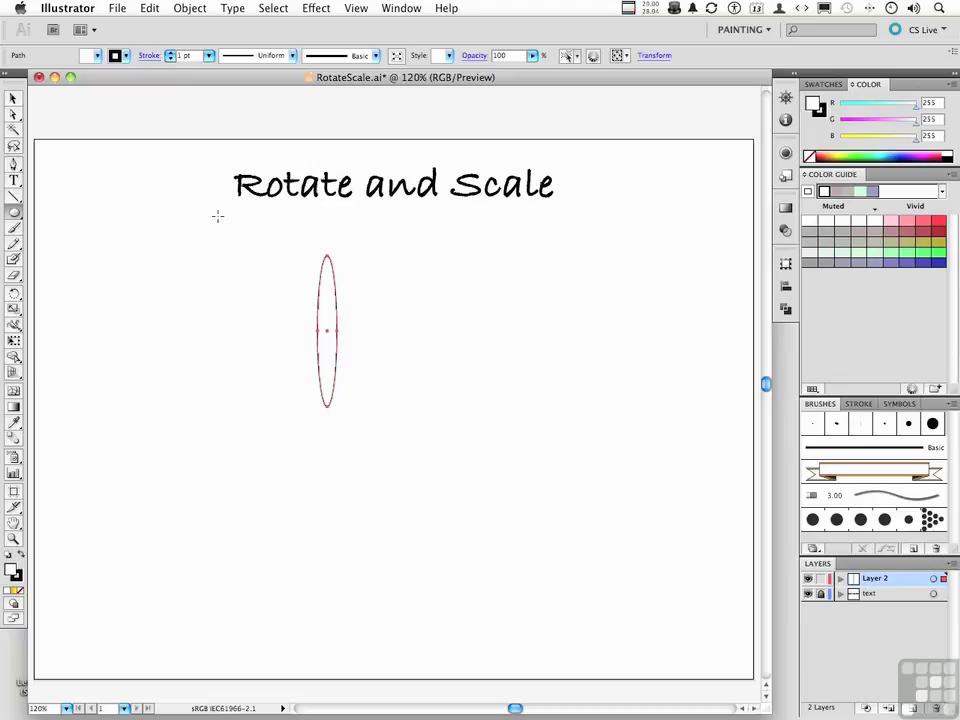
- Nudge the ellipse slightly right and fill it with the RGB Yellow swatch
{"action": "key", "text": "v"}
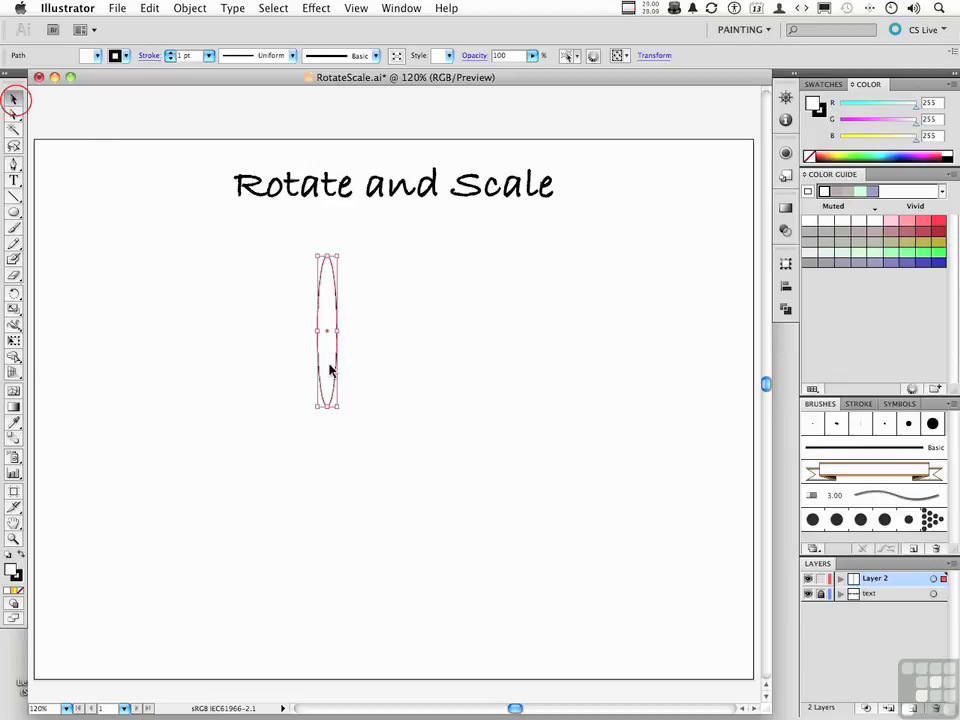
{"action": "left_click_drag", "start_coordinate": [331, 369], "coordinate": [353, 369]}
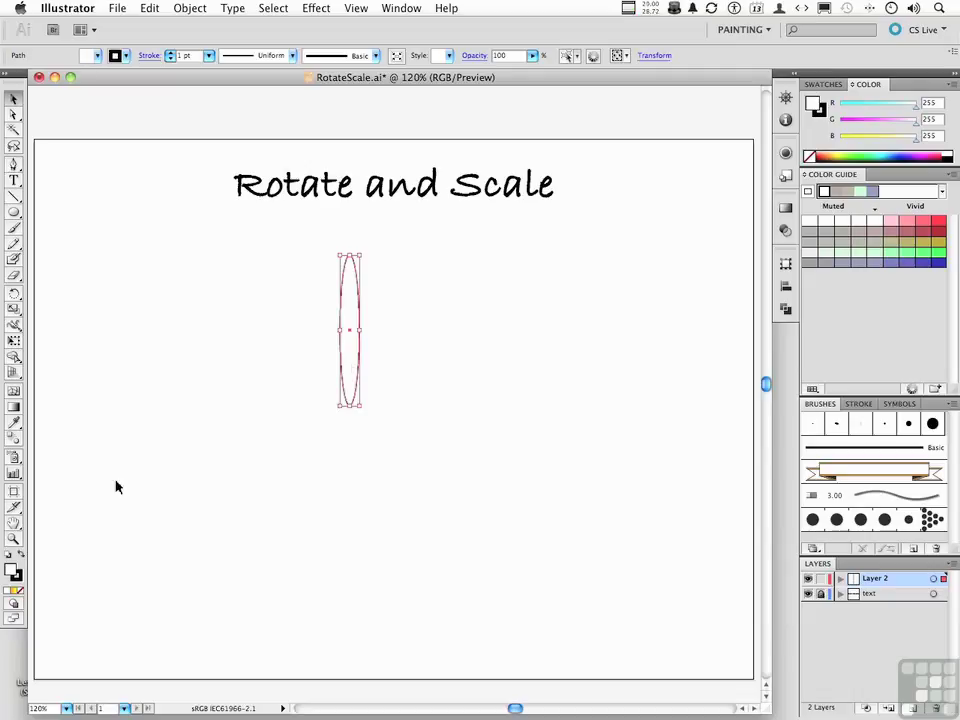
{"action": "left_click", "coordinate": [14, 571]}
{"action": "left_click", "coordinate": [828, 84]}
{"action": "left_click", "coordinate": [858, 102]}
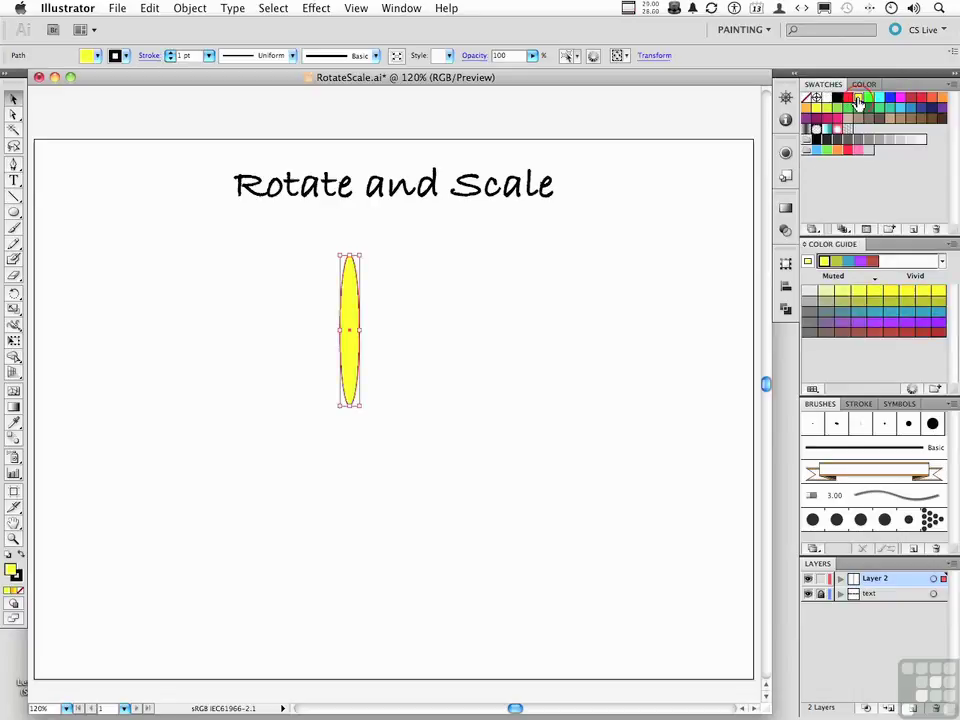
{"action": "left_click", "coordinate": [505, 410]}
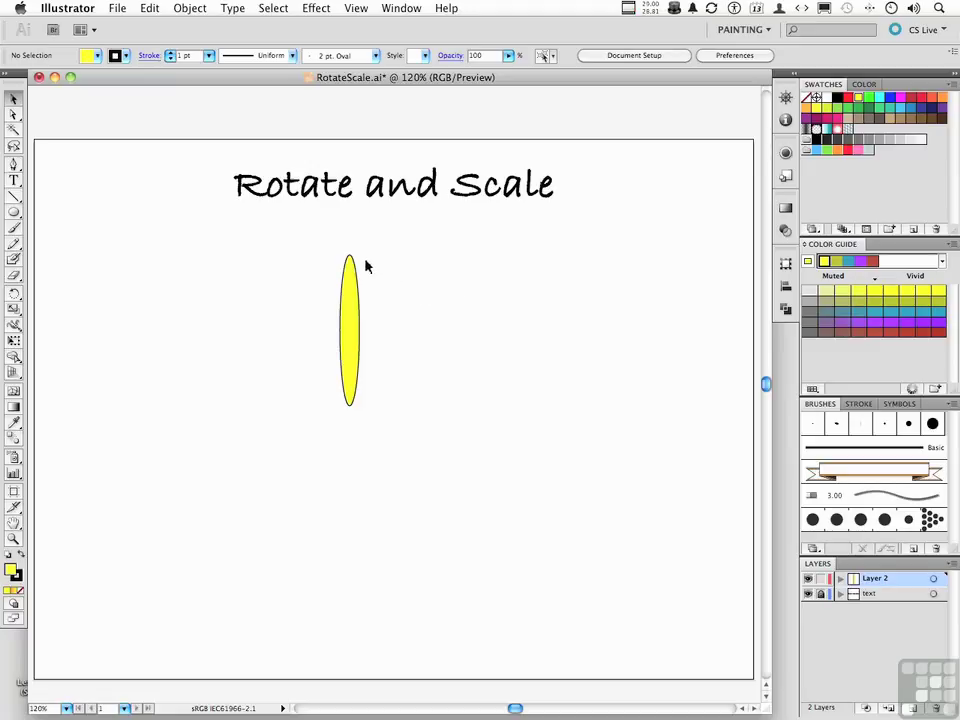
- Set the ellipse's stroke to the Black swatch, returning focus to the fill
{"action": "left_click", "coordinate": [15, 572]}
{"action": "left_click", "coordinate": [20, 580]}
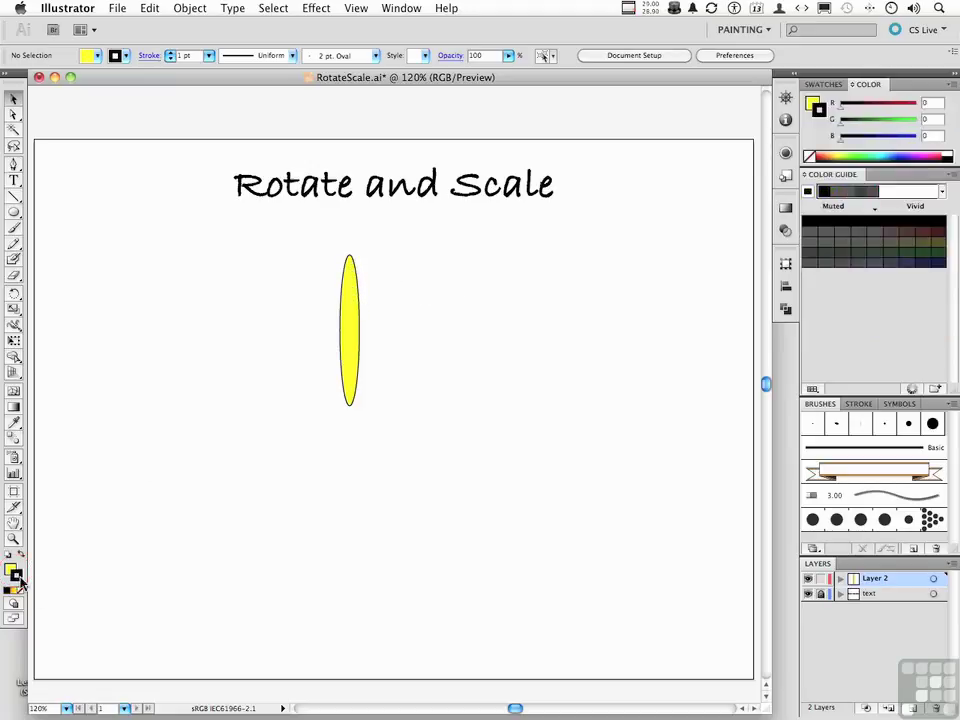
{"action": "left_click", "coordinate": [823, 84]}
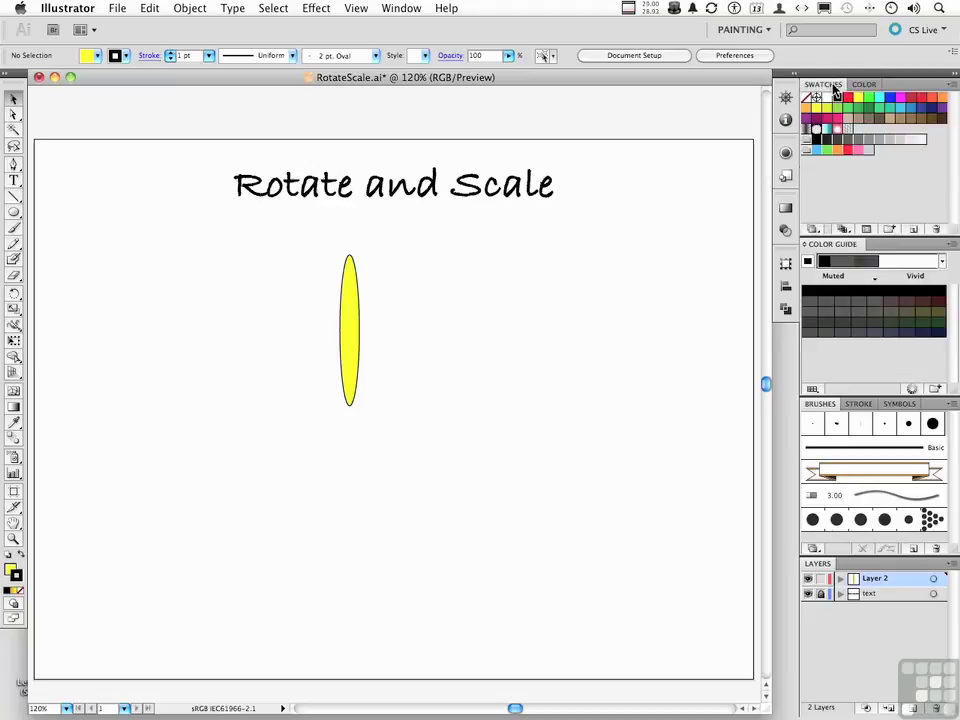
{"action": "left_click", "coordinate": [837, 97]}
{"action": "left_click", "coordinate": [13, 570]}
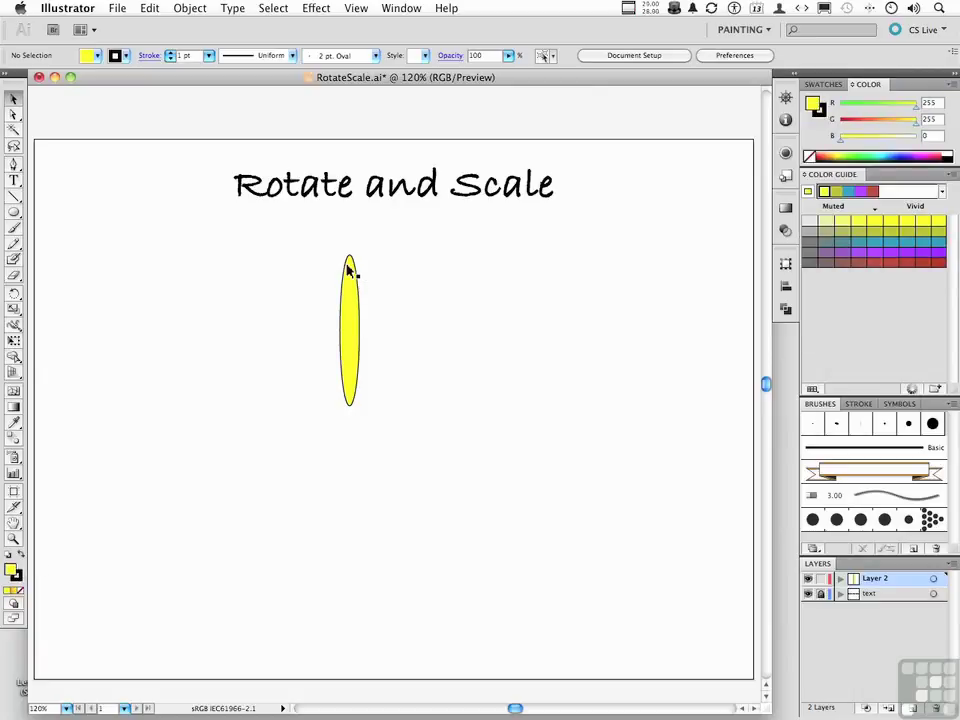
- Give the yellow ellipse a Linear gradient at a 90° angle
{"action": "left_click", "coordinate": [356, 376]}
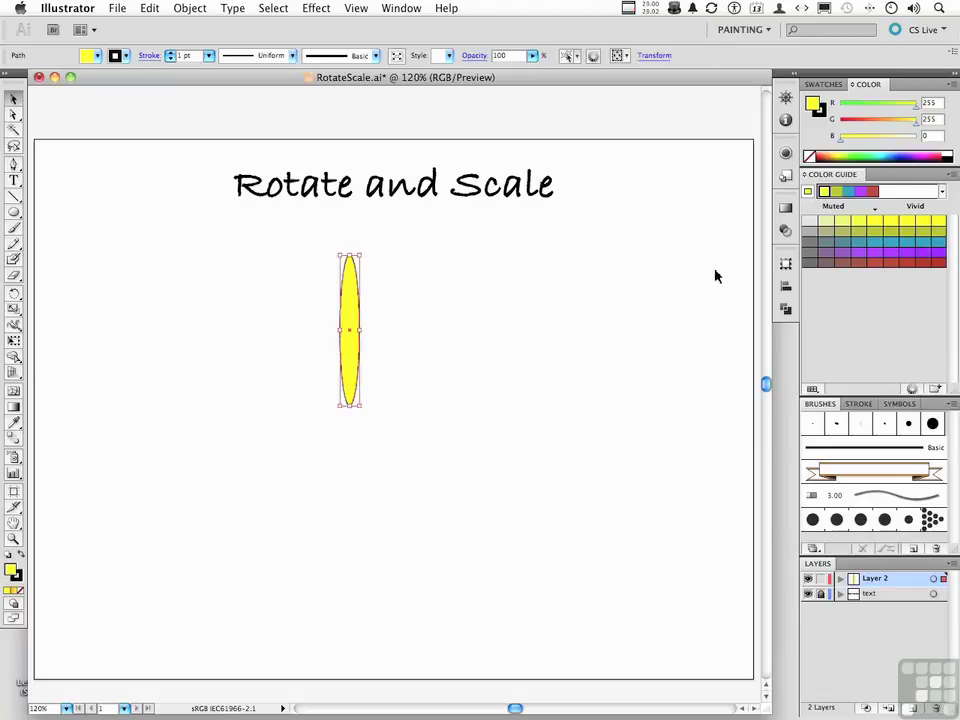
{"action": "left_click", "coordinate": [785, 209]}
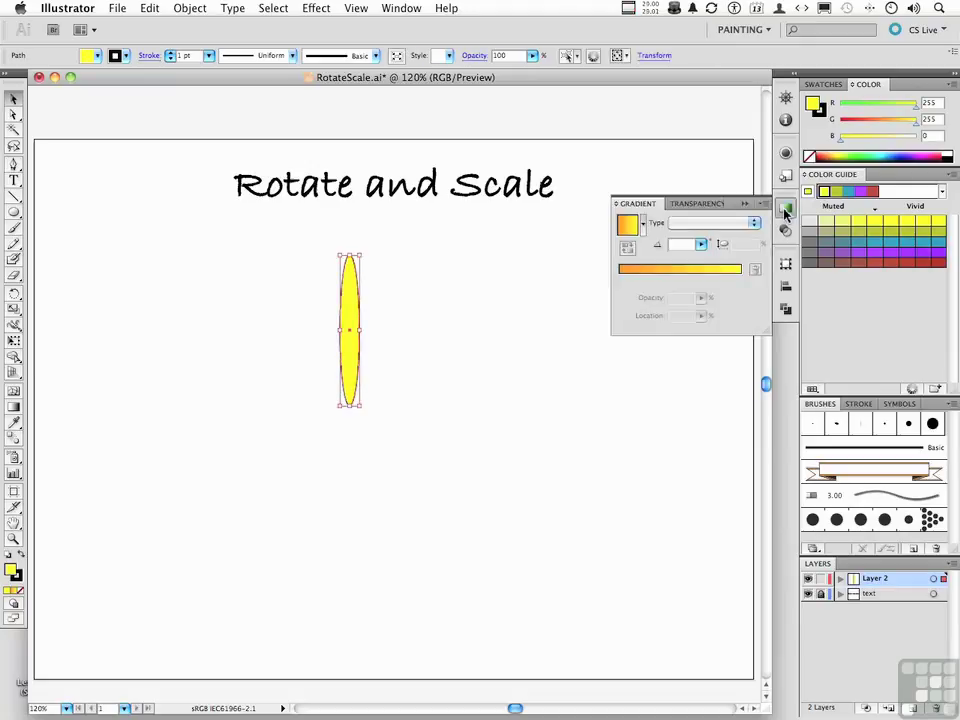
{"action": "left_click", "coordinate": [731, 224]}
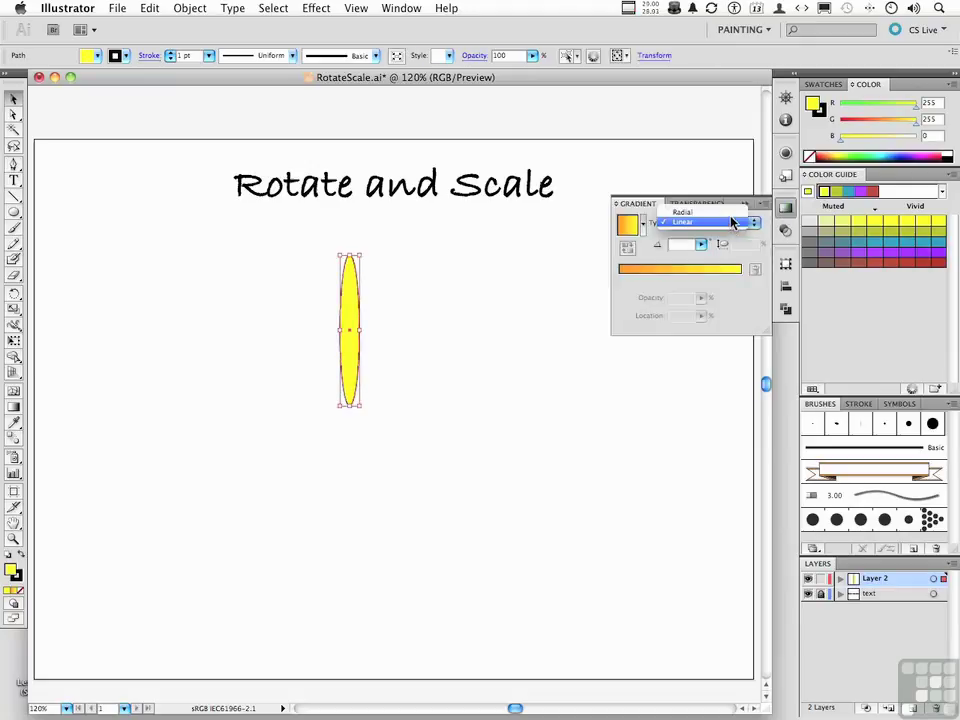
{"action": "left_click", "coordinate": [731, 222]}
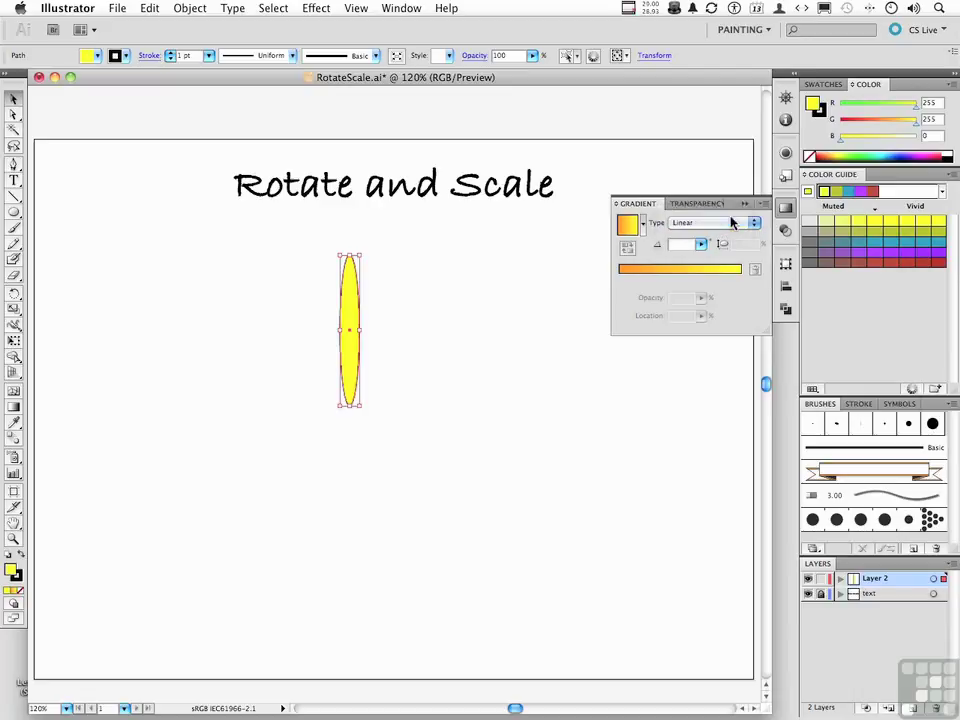
{"action": "left_click", "coordinate": [680, 243]}
{"action": "type", "text": "90"}
{"action": "key", "text": "Return"}
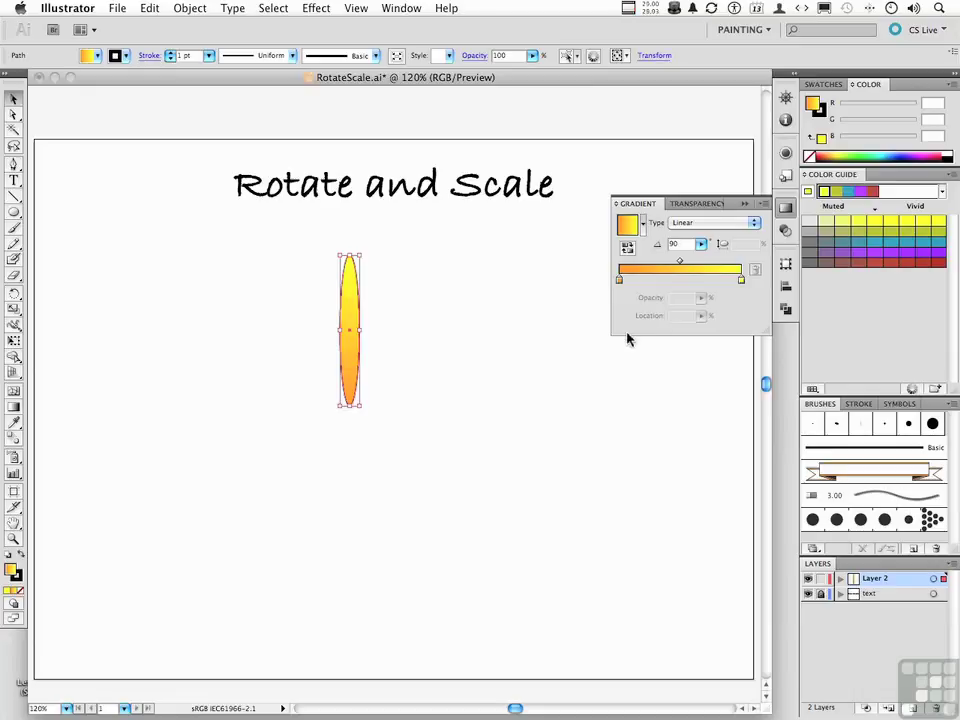
- Recolour the gradient's left stop with the yellow swatch
{"action": "left_click", "coordinate": [741, 281]}
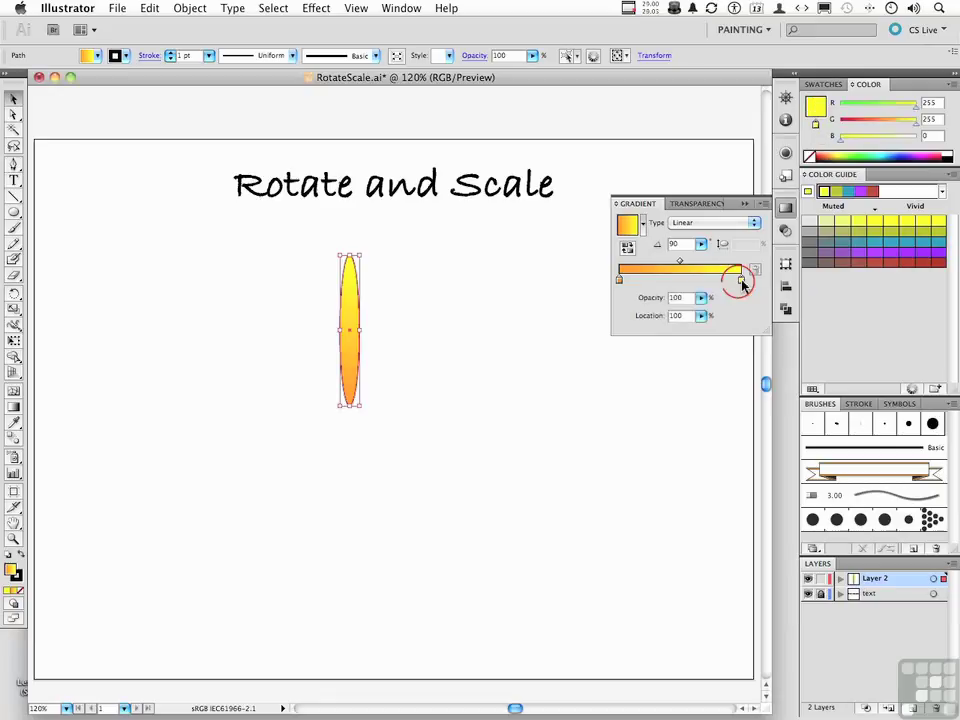
{"action": "left_click", "coordinate": [817, 87]}
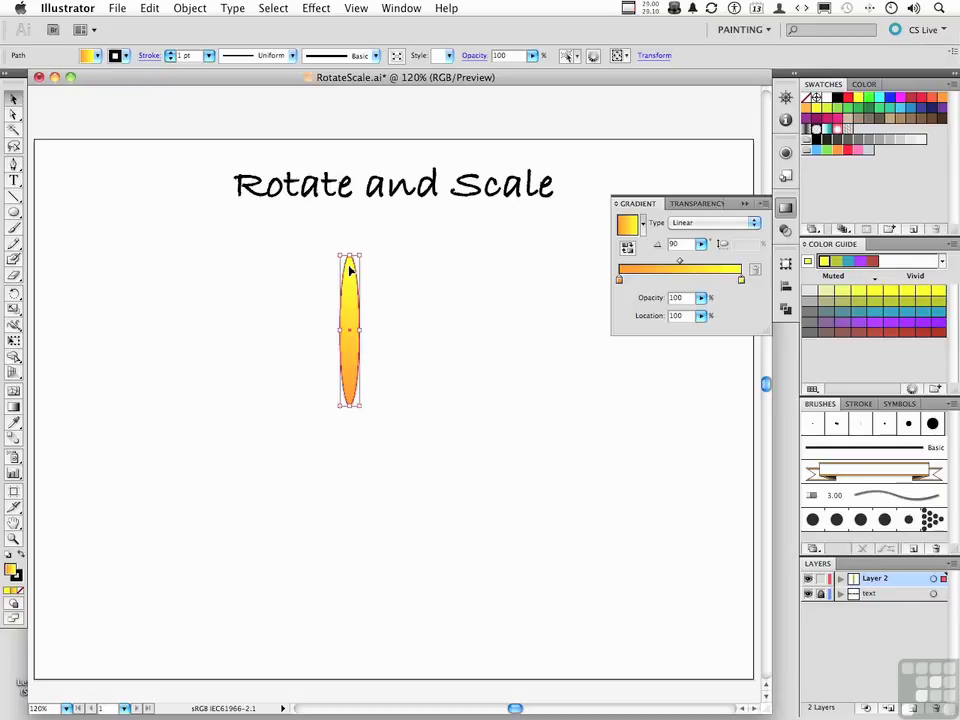
{"action": "left_click", "coordinate": [617, 281]}
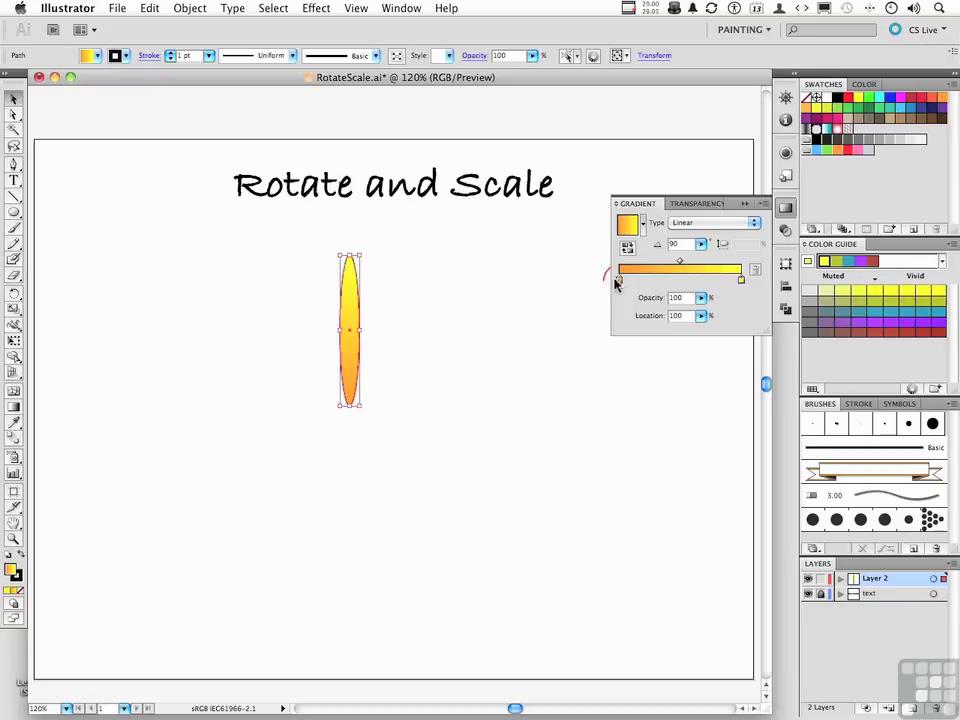
{"action": "left_click", "coordinate": [858, 97]}
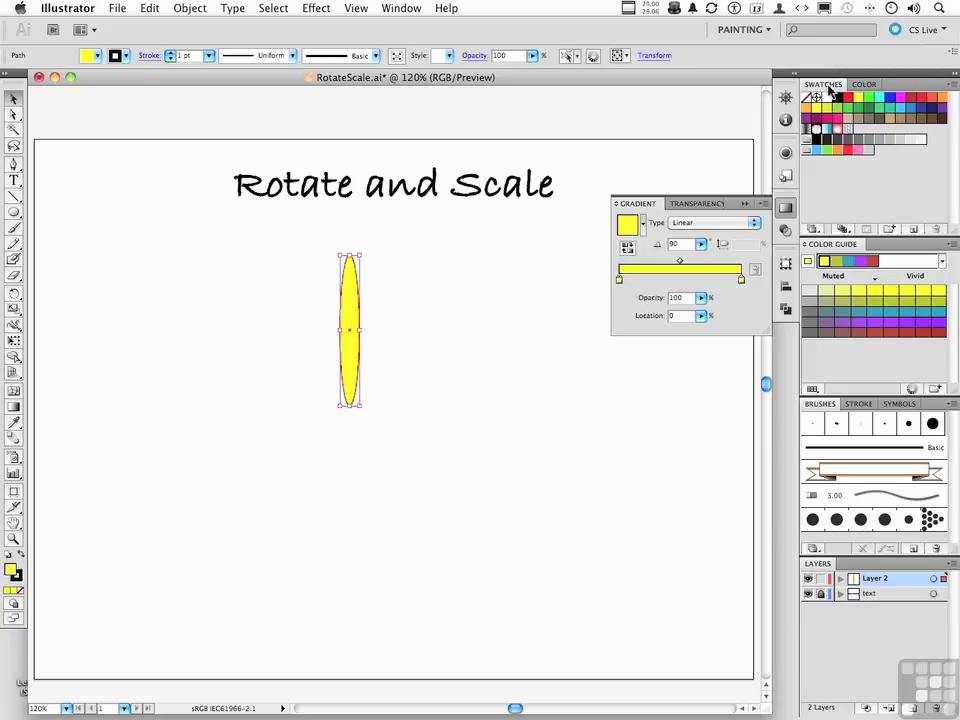
- Turn the gradient's left stop orange using the floating Color panel's G slider
{"action": "left_click_drag", "start_coordinate": [862, 90], "coordinate": [447, 262]}
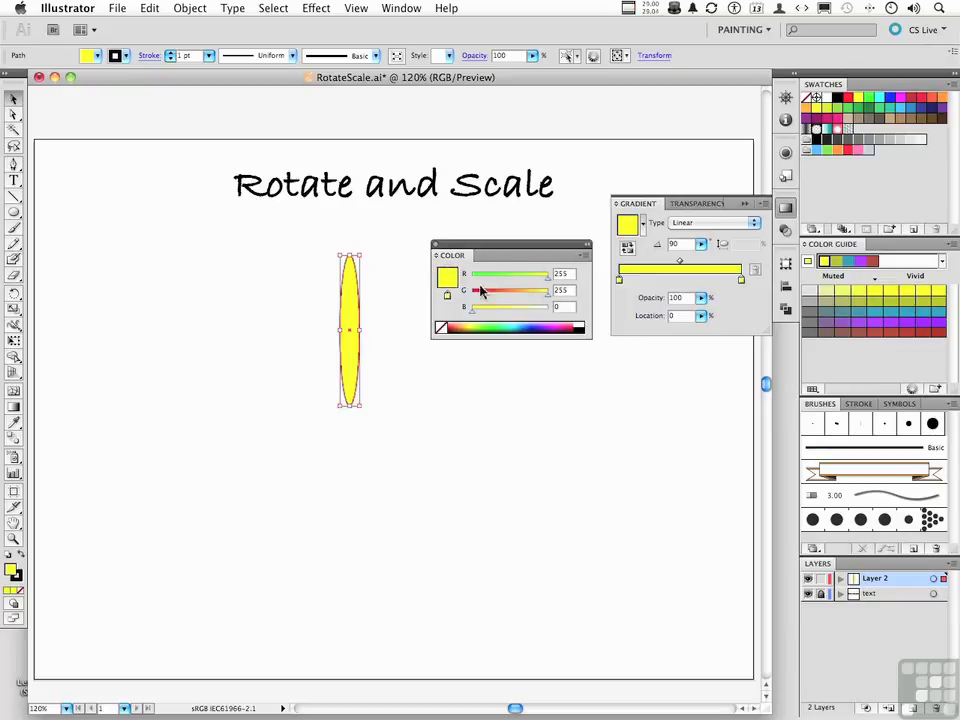
{"action": "left_click", "coordinate": [584, 256]}
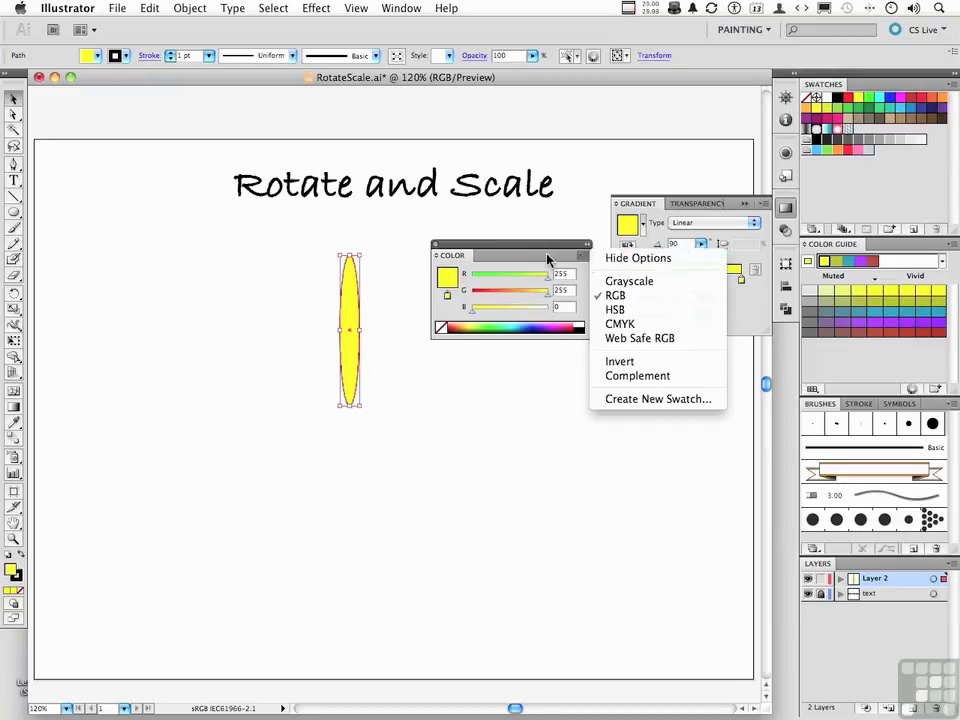
{"action": "left_click", "coordinate": [535, 265]}
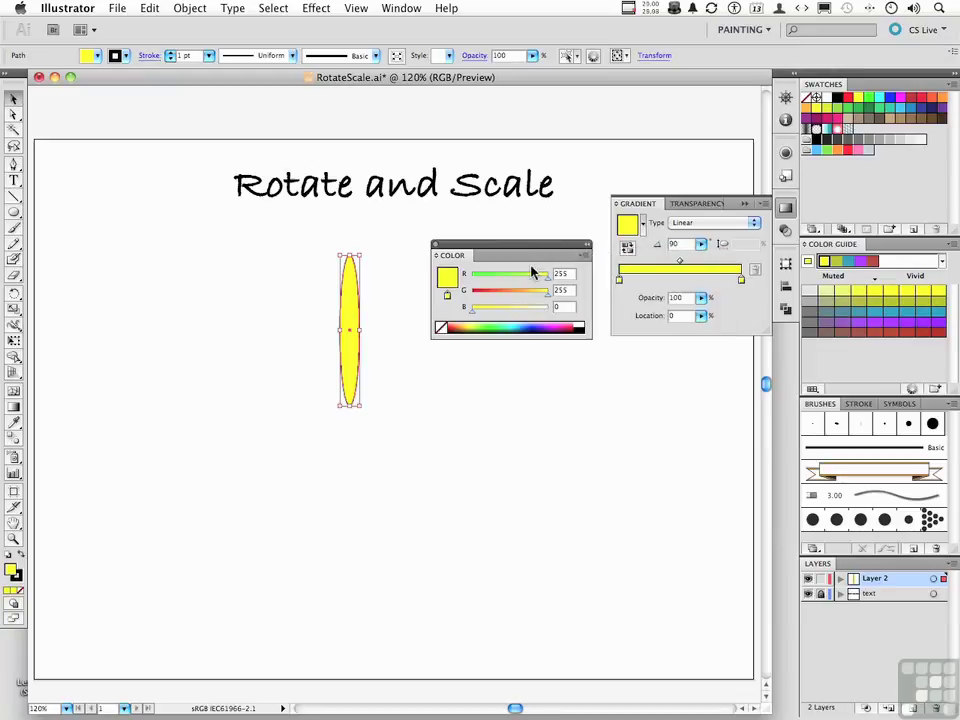
{"action": "left_click", "coordinate": [618, 281]}
{"action": "mouse_move", "coordinate": [550, 298]}
{"action": "left_mouse_down"}
{"action": "mouse_move", "coordinate": [502, 298]}
{"action": "mouse_move", "coordinate": [537, 283]}
{"action": "left_mouse_up"}
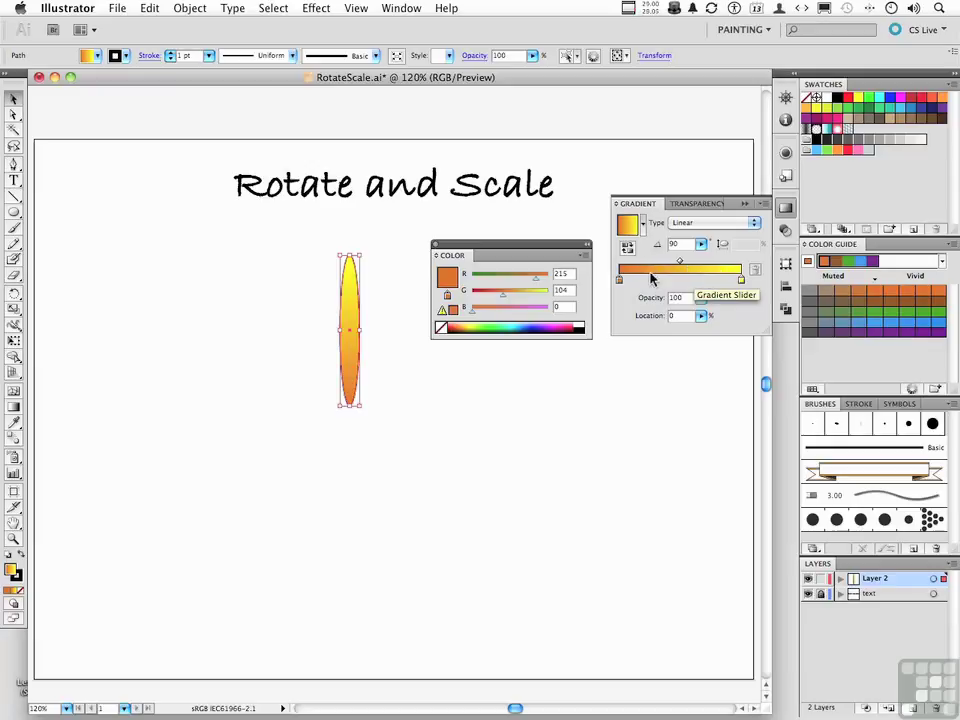
- Move the gradient midpoint to 41.1% and redock the Color panel
{"action": "left_click_drag", "start_coordinate": [679, 261], "coordinate": [670, 261]}
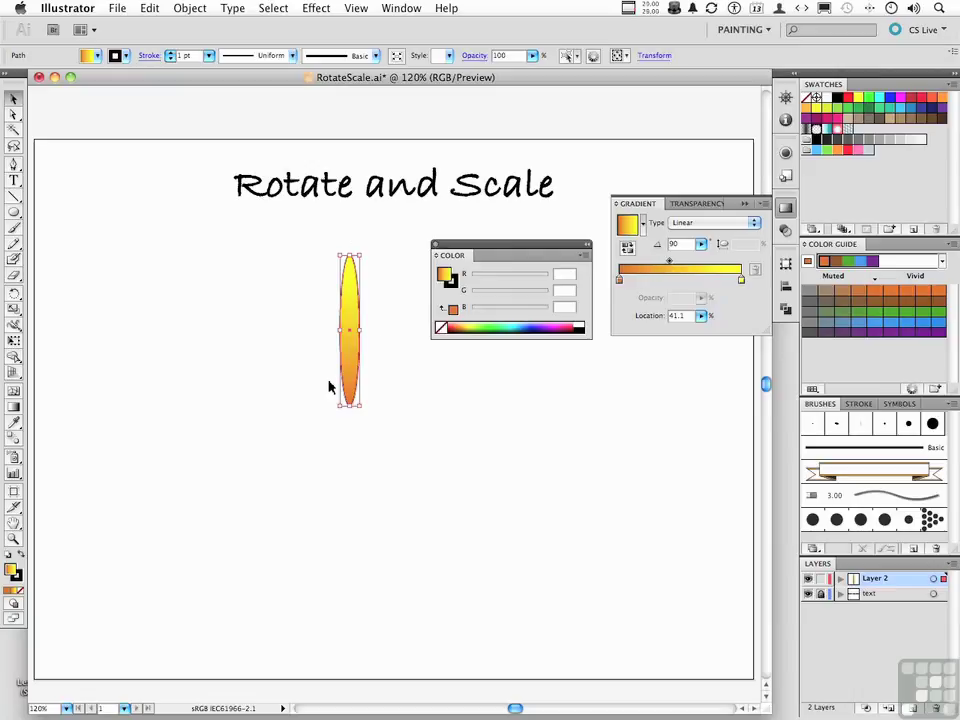
{"action": "left_click_drag", "start_coordinate": [536, 250], "coordinate": [900, 90]}
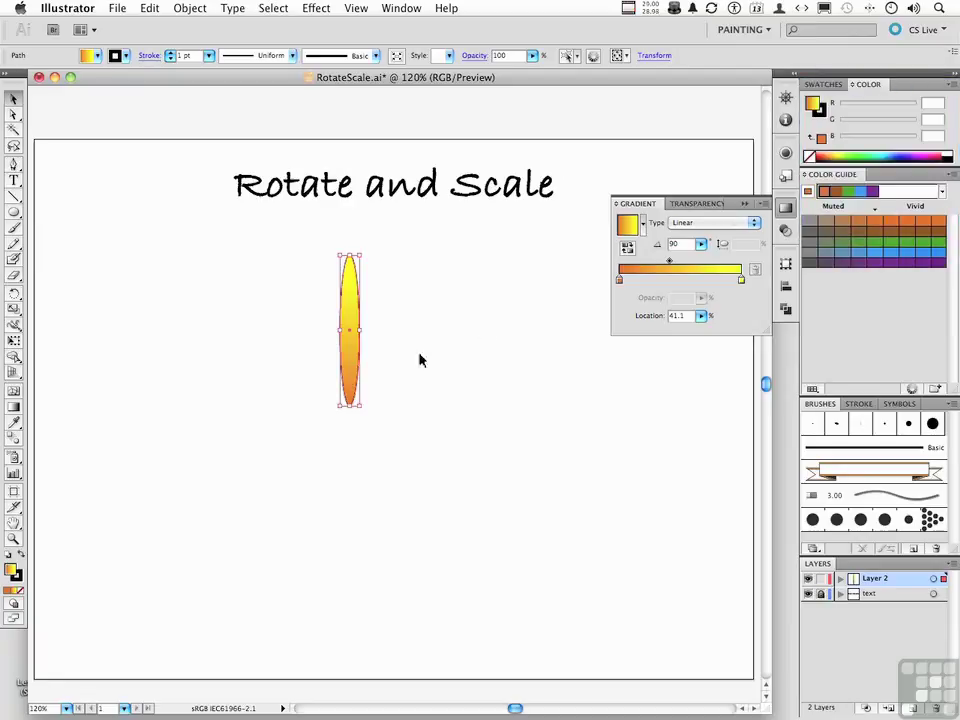
{"action": "left_click", "coordinate": [741, 206]}
- Apply Effect > Distort & Transform > Roughen to the gradient petal with Preview on
{"action": "left_click", "coordinate": [440, 400]}
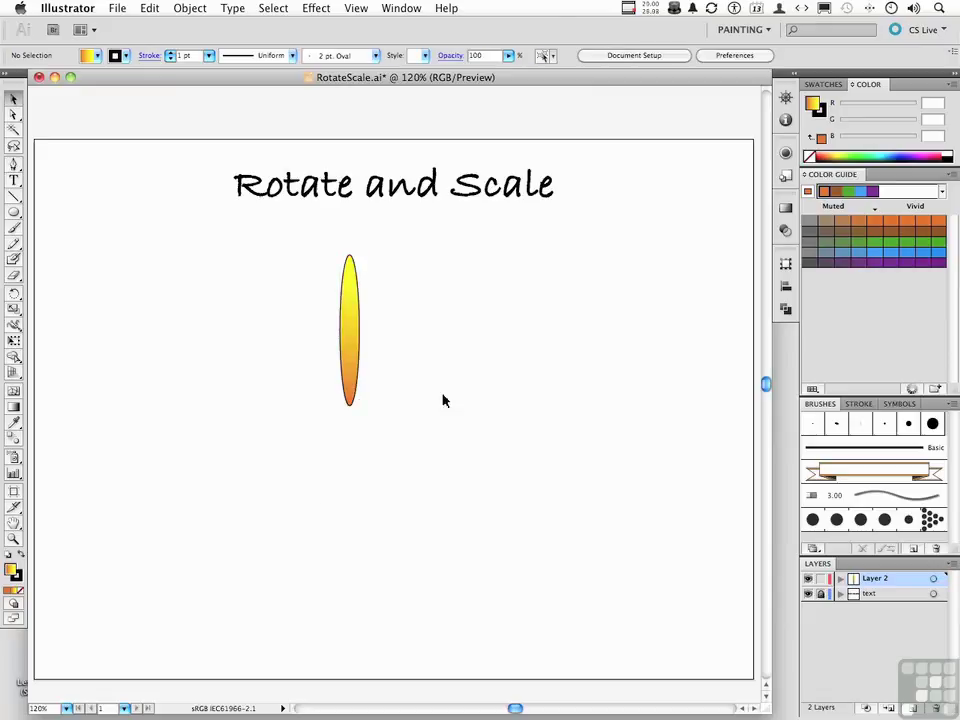
{"action": "left_click", "coordinate": [357, 355]}
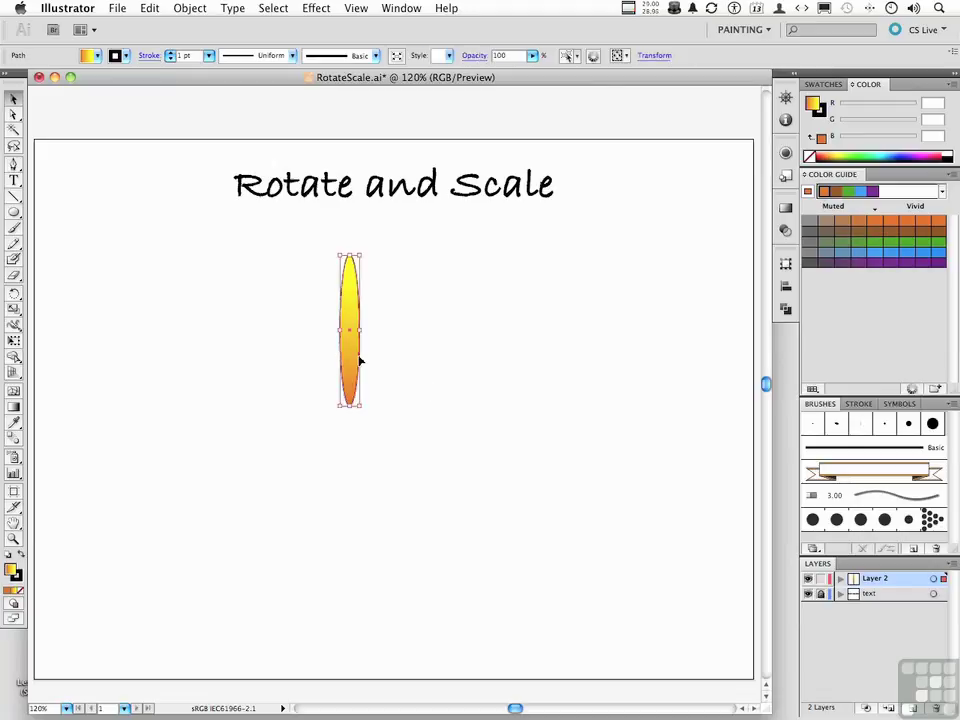
{"action": "left_click", "coordinate": [315, 9]}
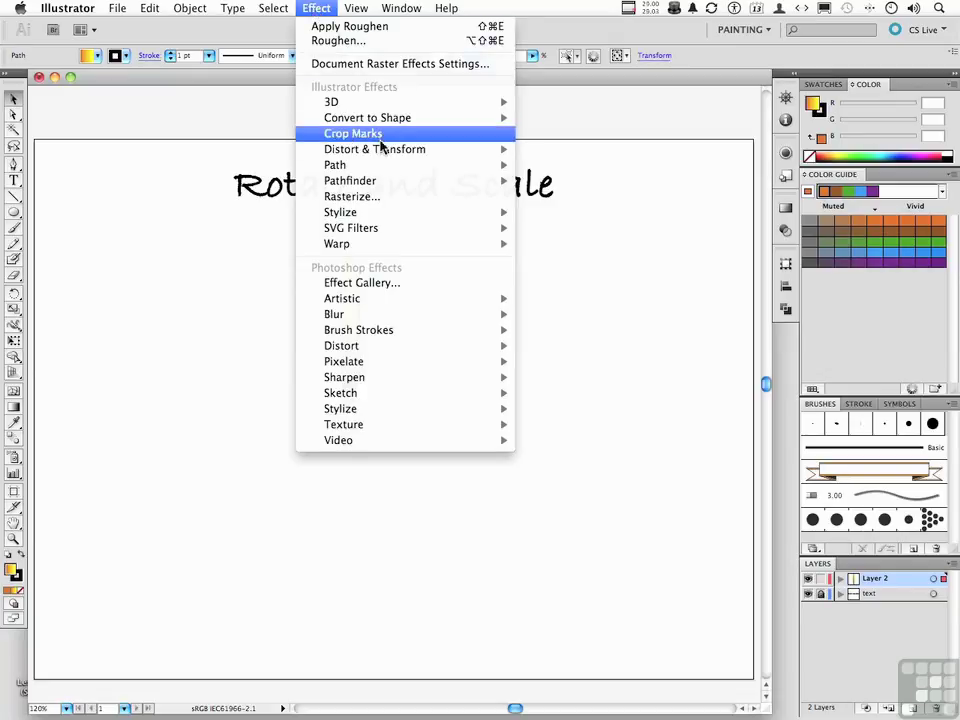
{"action": "mouse_move", "coordinate": [381, 152]}
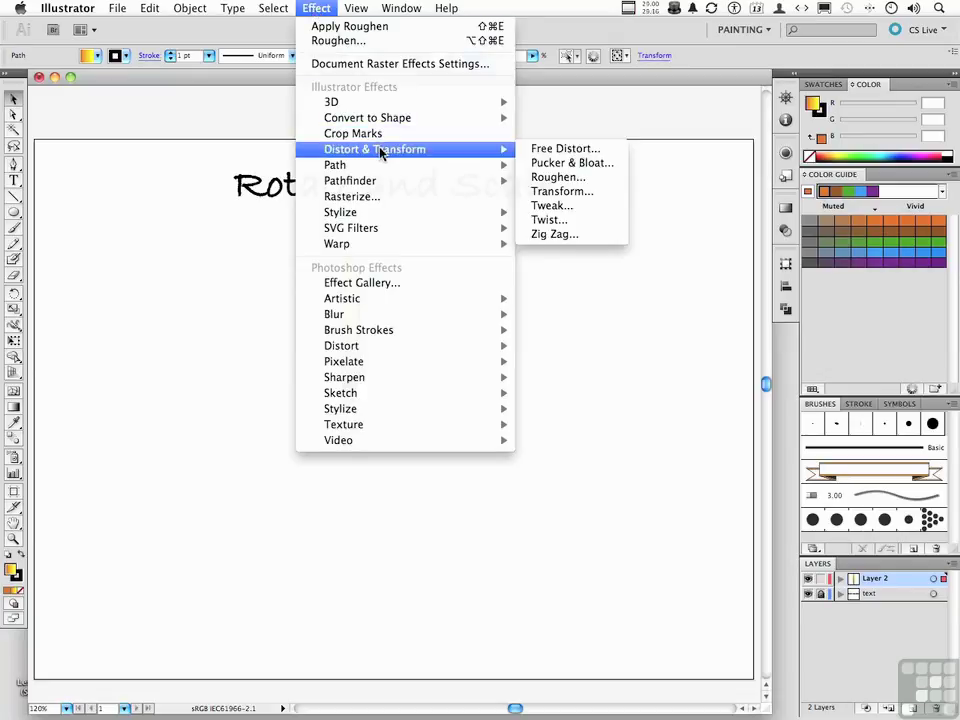
{"action": "left_click", "coordinate": [561, 177]}
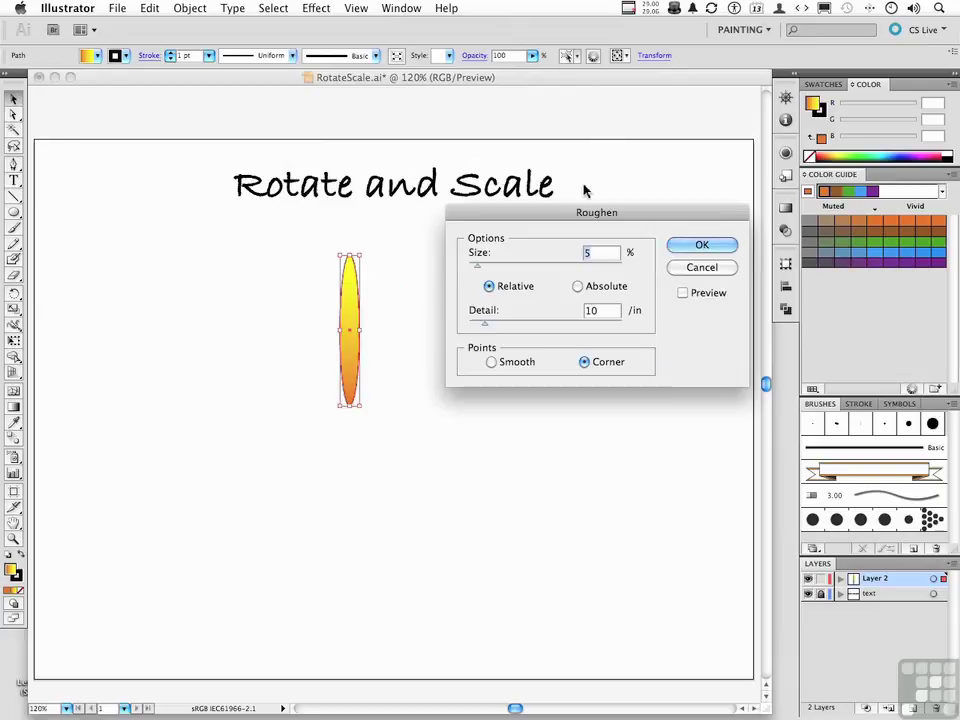
{"action": "left_click", "coordinate": [682, 293]}
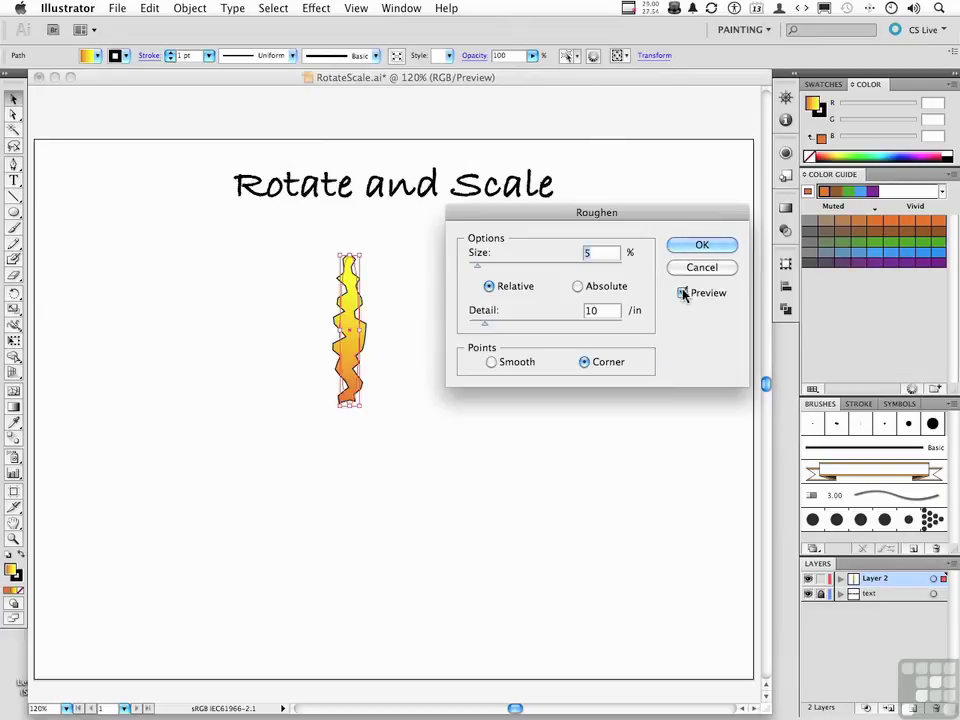
- Set Roughen to Smooth points, Size 2% and Detail 3 per inch, and apply it
{"action": "left_click", "coordinate": [507, 363]}
{"action": "left_click_drag", "start_coordinate": [486, 326], "coordinate": [480, 327]}
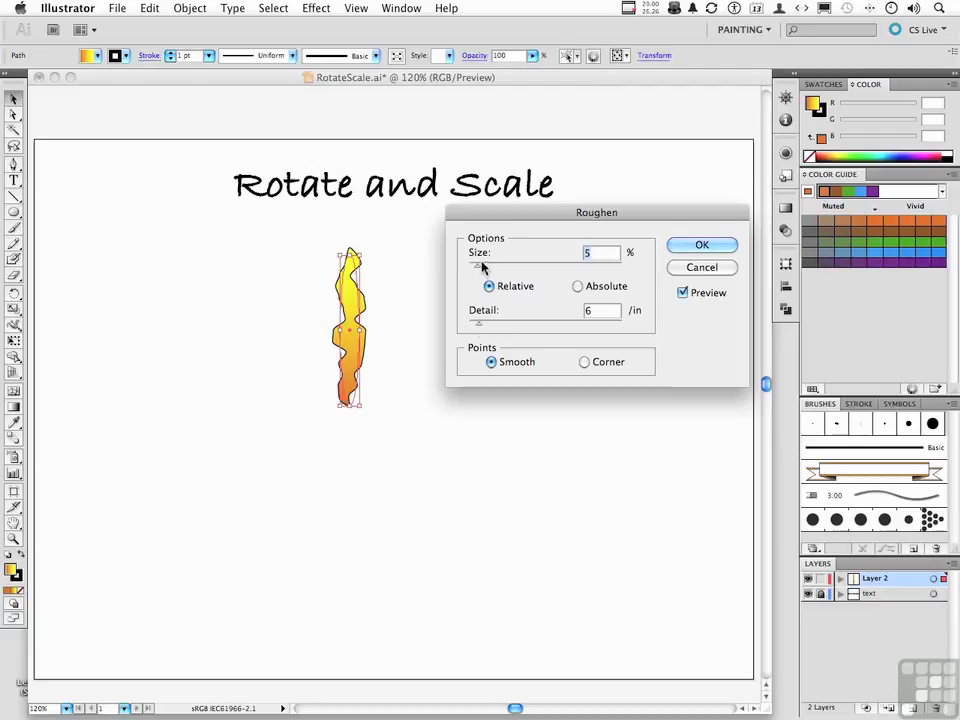
{"action": "left_click_drag", "start_coordinate": [478, 267], "coordinate": [474, 268]}
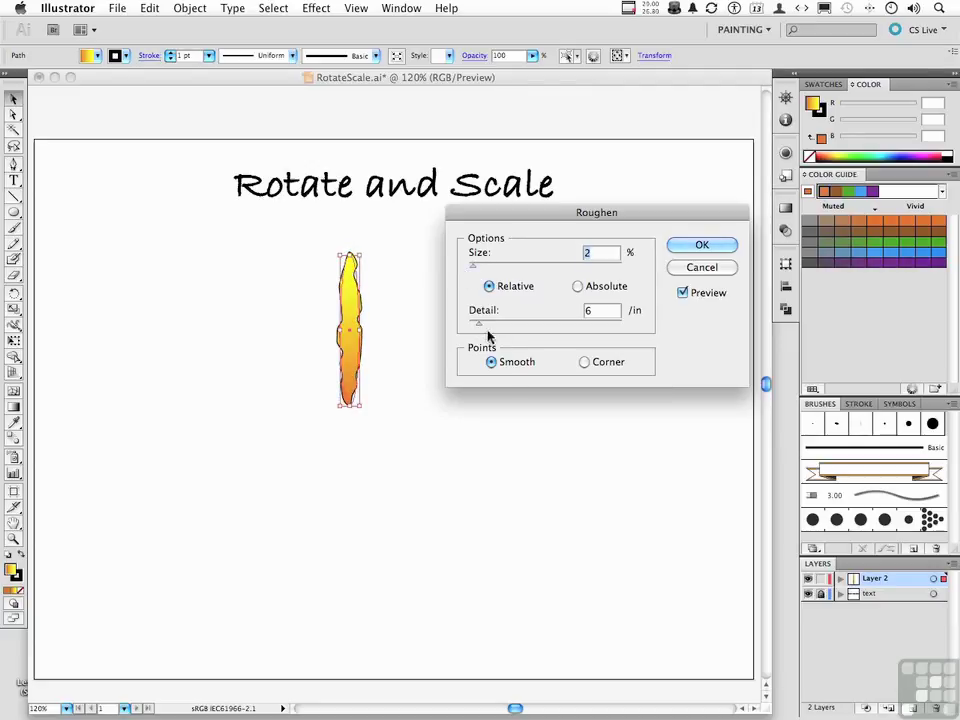
{"action": "left_click_drag", "start_coordinate": [478, 326], "coordinate": [476, 327]}
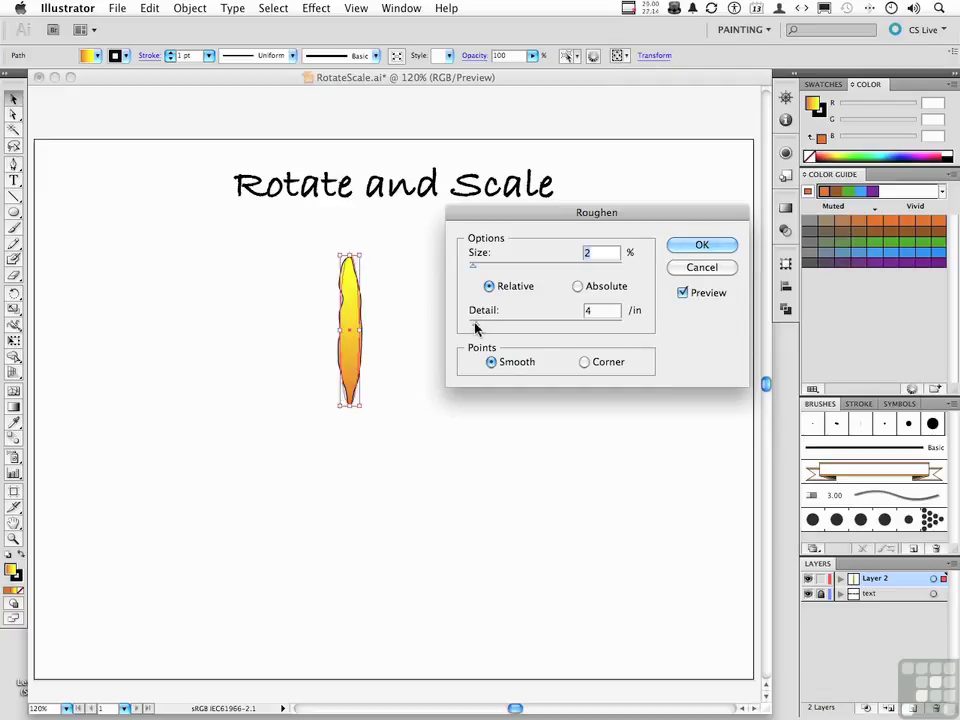
{"action": "left_click_drag", "start_coordinate": [477, 328], "coordinate": [476, 328]}
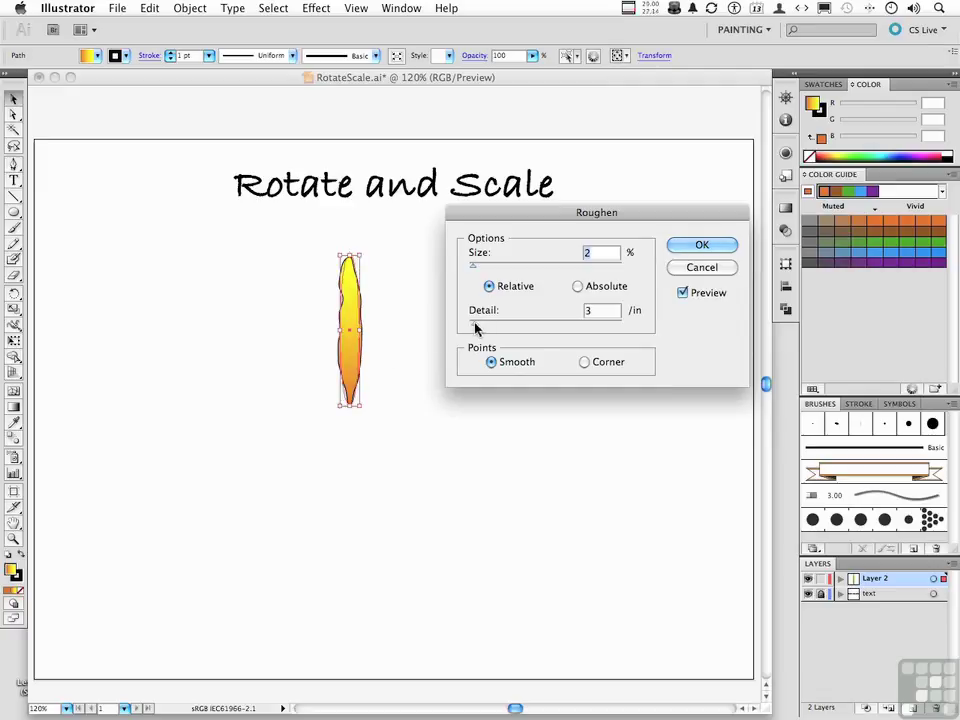
{"action": "left_click", "coordinate": [678, 247]}
{"action": "left_click", "coordinate": [532, 325]}
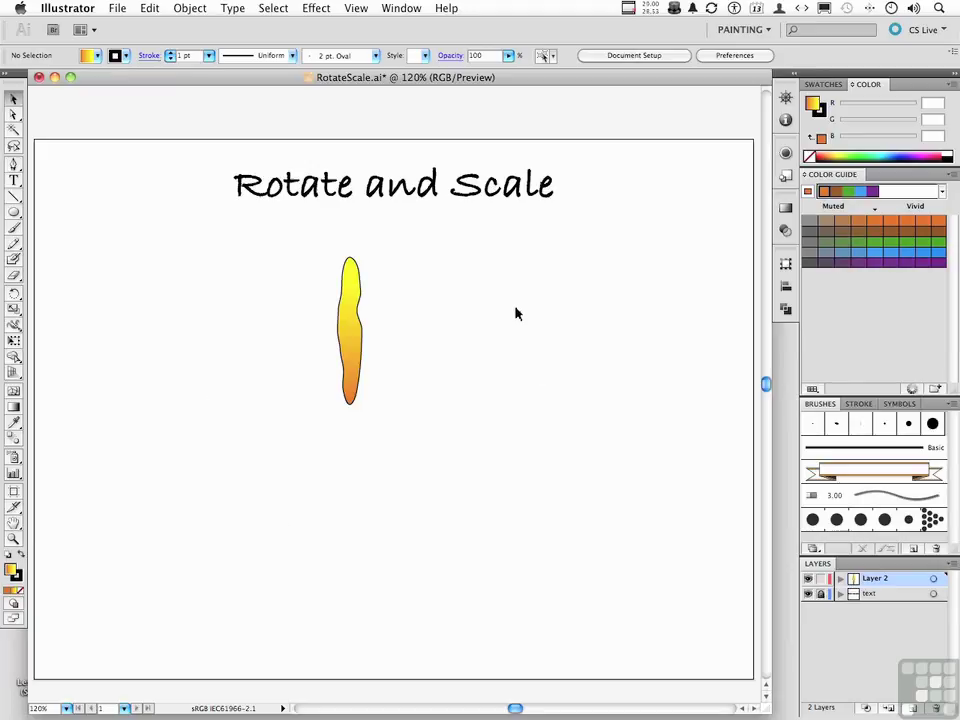
{"action": "left_click", "coordinate": [351, 332]}
{"action": "left_click_drag", "start_coordinate": [367, 407], "coordinate": [407, 397]}
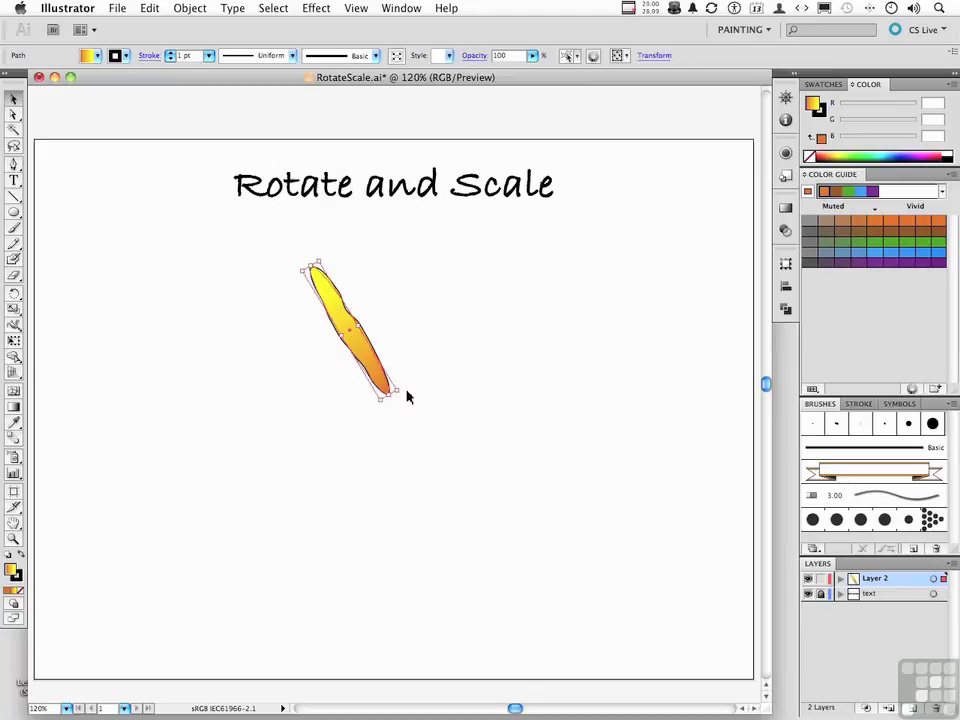
{"action": "key", "text": "super+z"}
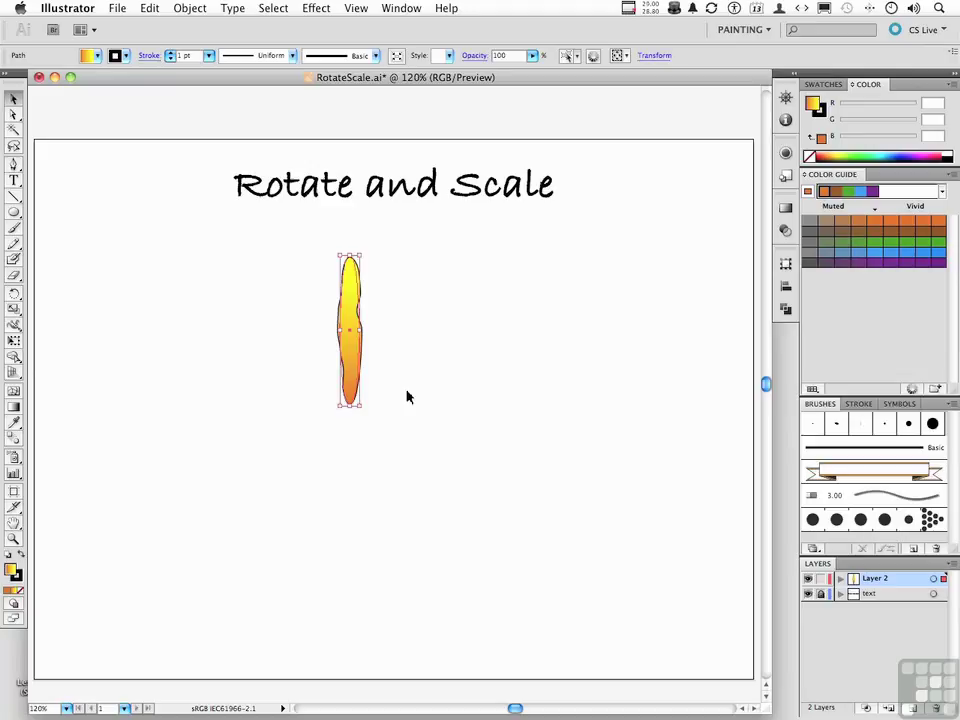
- Pick the Rotate tool and undo a trial free rotation of the petal
{"action": "left_click", "coordinate": [14, 292]}
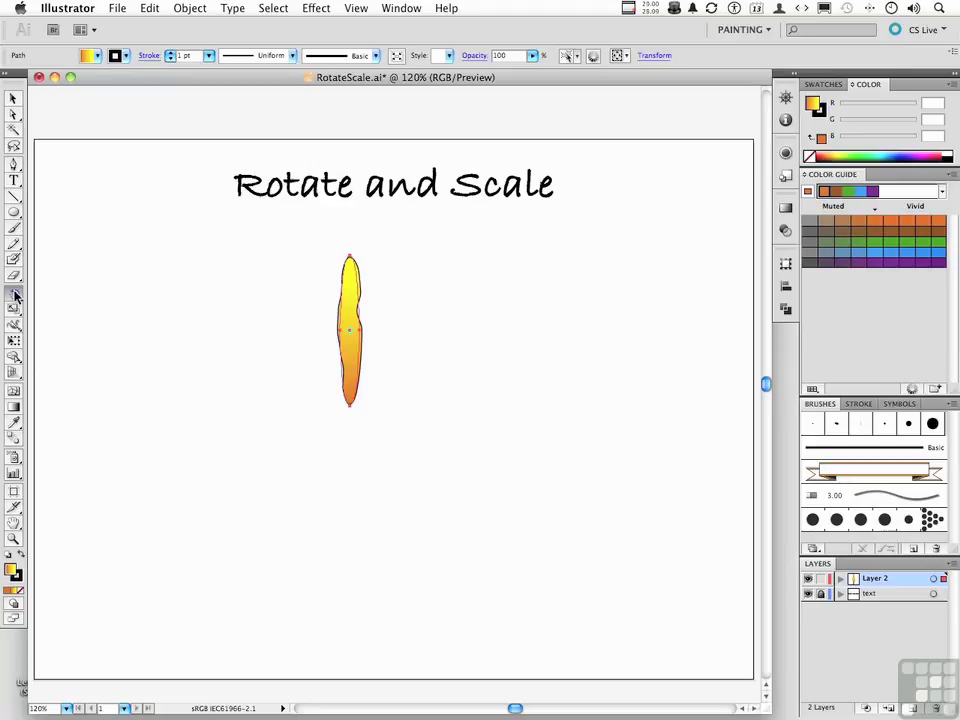
{"action": "left_click_drag", "start_coordinate": [388, 369], "coordinate": [368, 398]}
{"action": "key", "text": "super+z"}
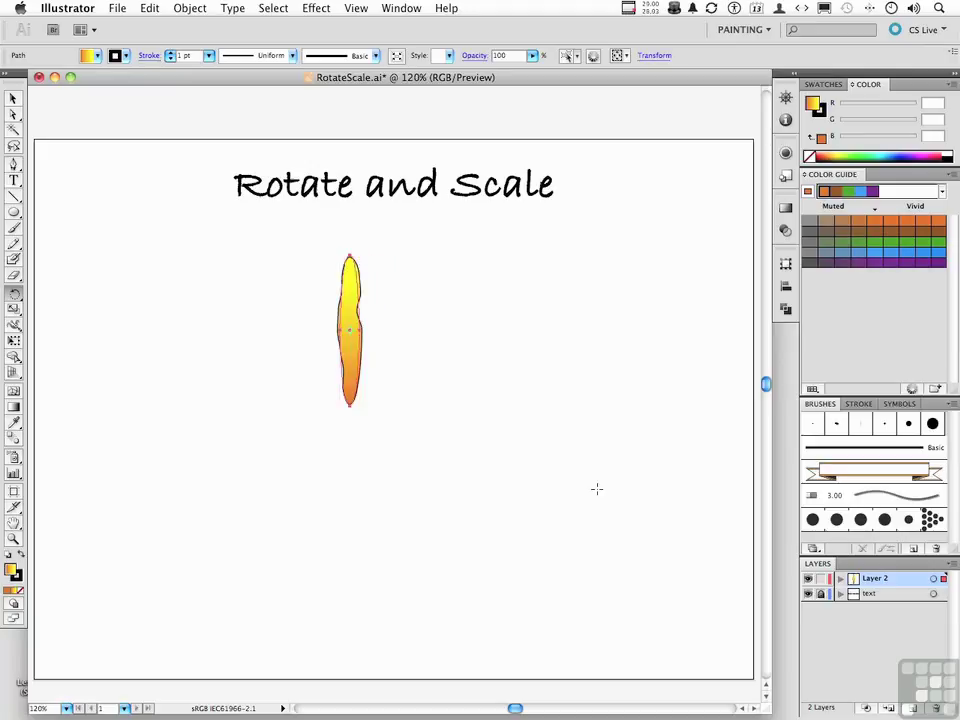
- Rotate a copy of the petal -15° around its bottom tip
{"action": "left_click", "coordinate": [350, 411], "text": "alt"}
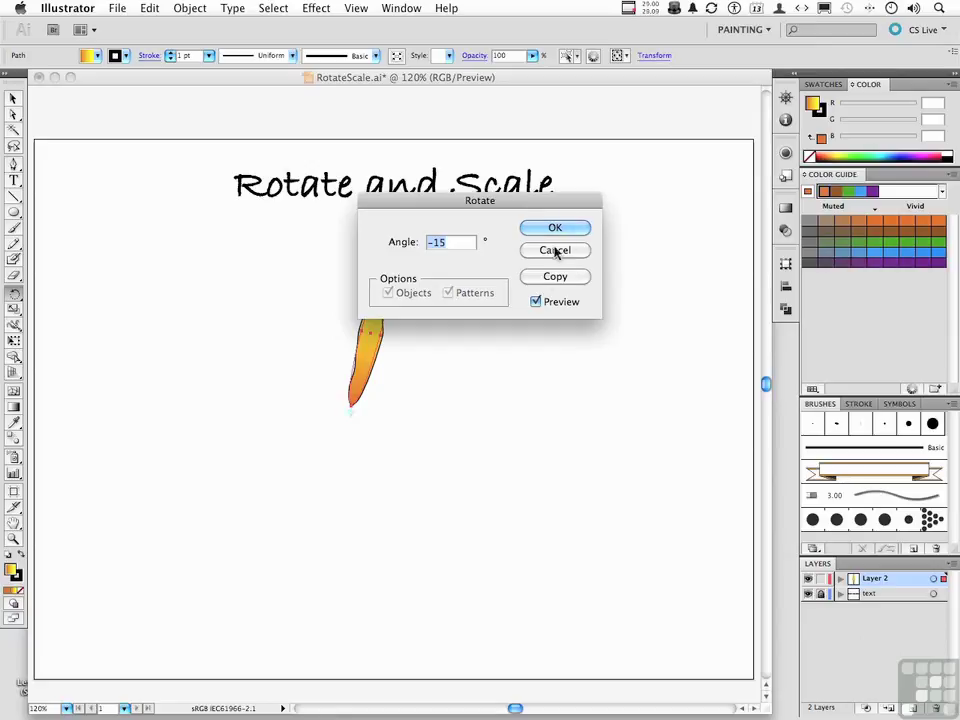
{"action": "left_click", "coordinate": [538, 301]}
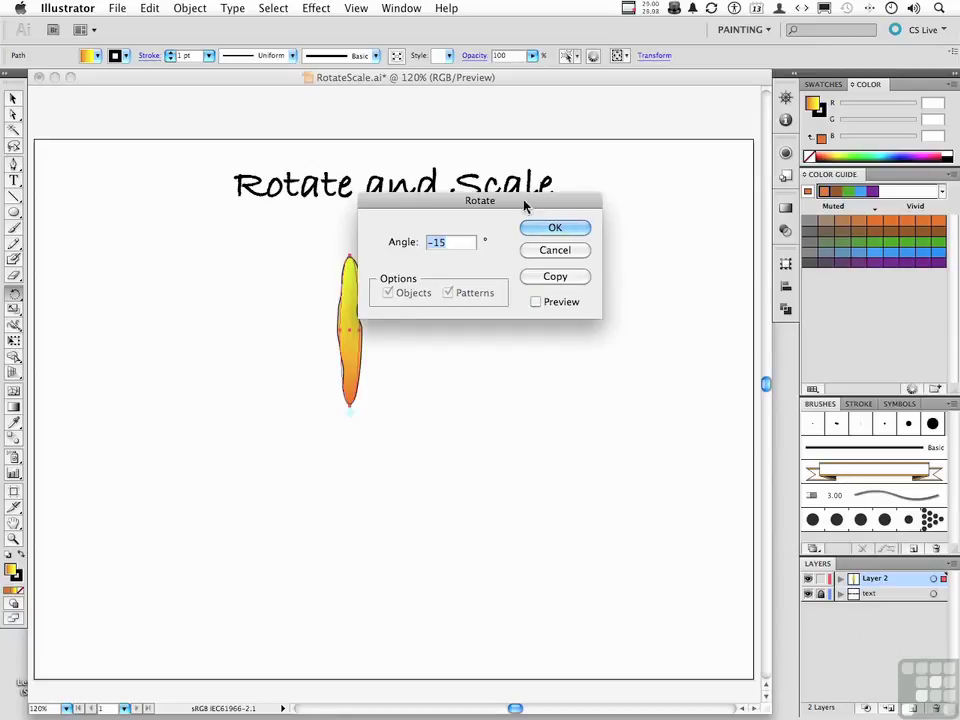
{"action": "left_click_drag", "start_coordinate": [525, 206], "coordinate": [576, 262]}
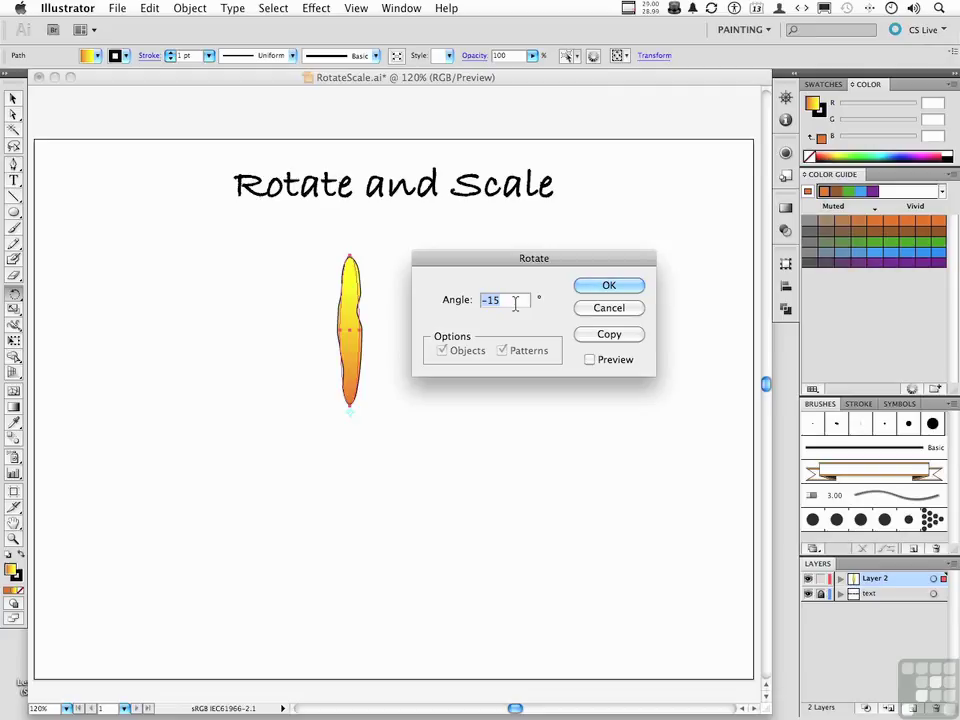
{"action": "left_click", "coordinate": [589, 360]}
{"action": "left_click", "coordinate": [589, 360]}
{"action": "left_click", "coordinate": [589, 360]}
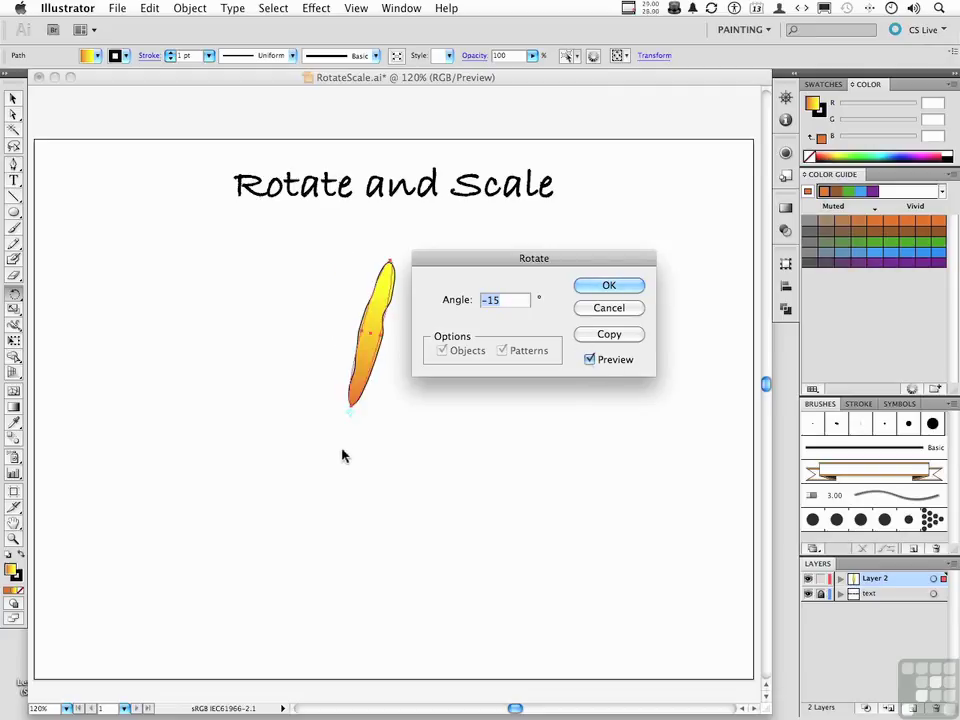
{"action": "left_click", "coordinate": [352, 420]}
{"action": "left_click", "coordinate": [588, 334]}
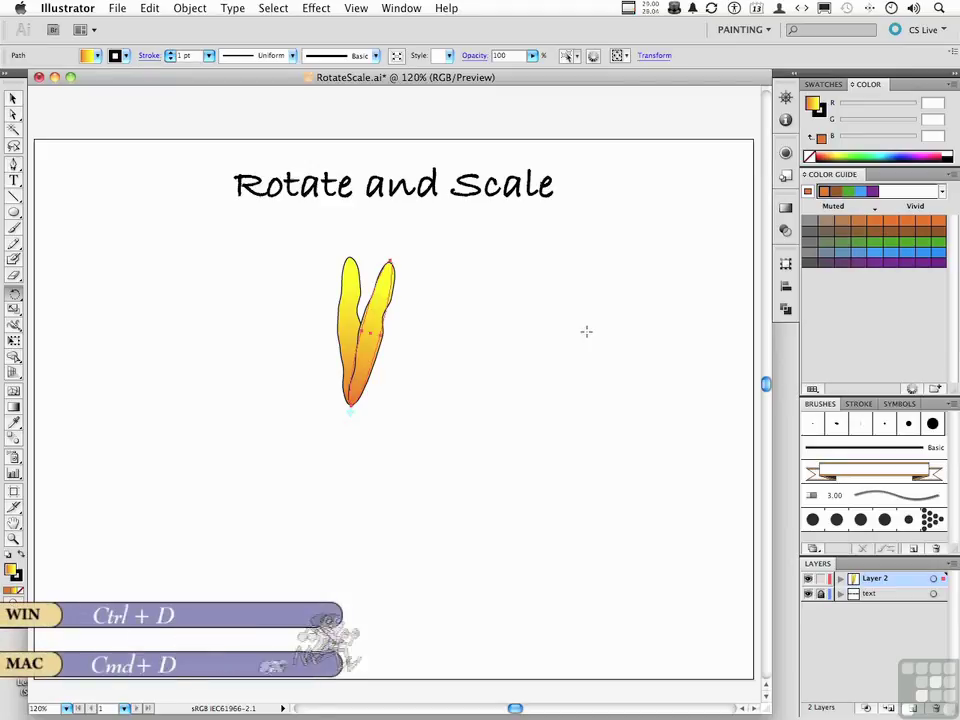
- Repeat the -15° rotated copy twice with Transform Again (Cmd+D)
{"action": "key", "text": "super+d"}
{"action": "key", "text": "super+d"}
{"action": "key", "text": "super+d"}
{"action": "key", "text": "super+d"}
{"action": "key", "text": "super+d"}
{"action": "key", "text": "super+d"}
{"action": "key", "text": "super+d"}
{"action": "key", "text": "super+d"}
{"action": "key", "text": "super+d"}
{"action": "key", "text": "super+d"}
{"action": "key", "text": "super+d"}
{"action": "key", "text": "super+d"}
{"action": "key", "text": "super+d"}
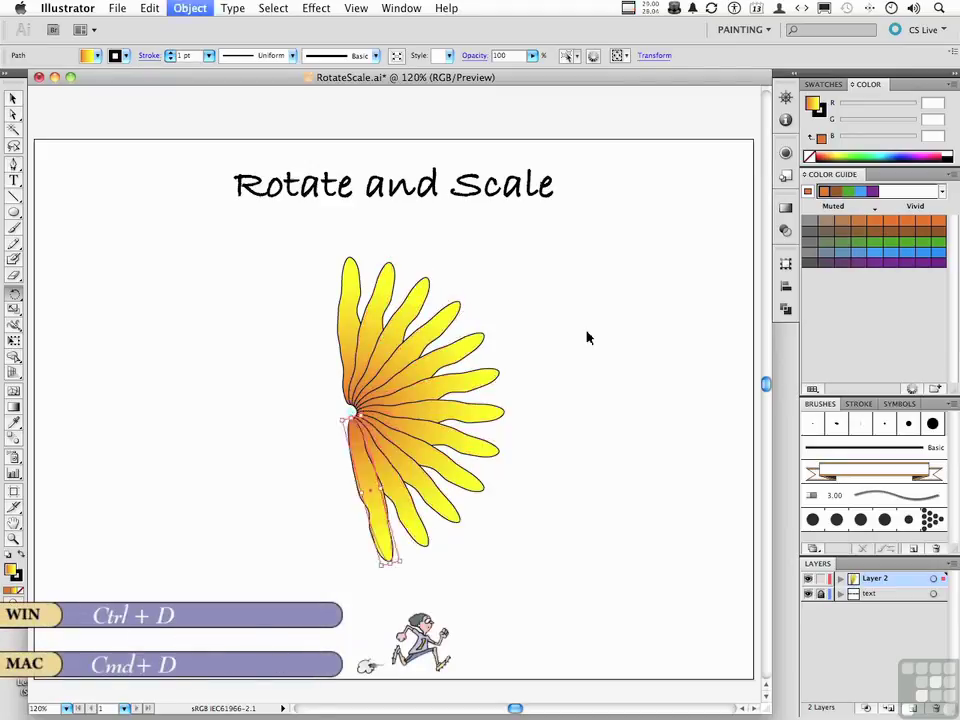
{"action": "key", "text": "super+d"}
{"action": "key", "text": "super+d"}
{"action": "key", "text": "super+d"}
{"action": "key", "text": "super+d"}
{"action": "key", "text": "super+d"}
{"action": "key", "text": "super+d"}
{"action": "key", "text": "super+d"}
{"action": "key", "text": "super+d"}
{"action": "key", "text": "super+d"}
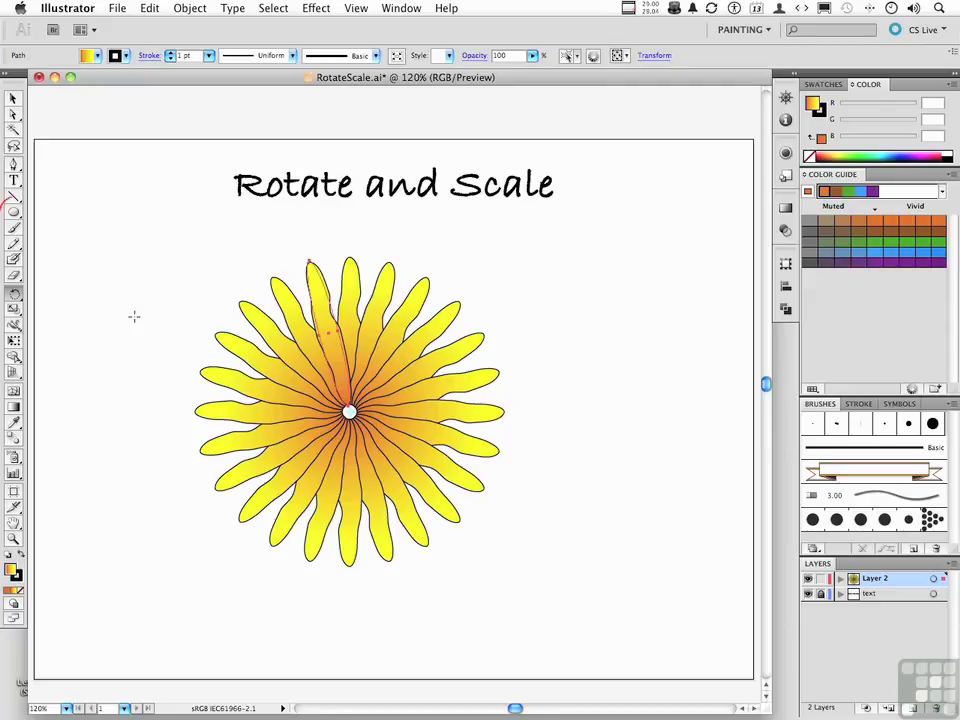
- Draw a circle over the shared base of the petal ring with the Ellipse tool
{"action": "left_click", "coordinate": [16, 213]}
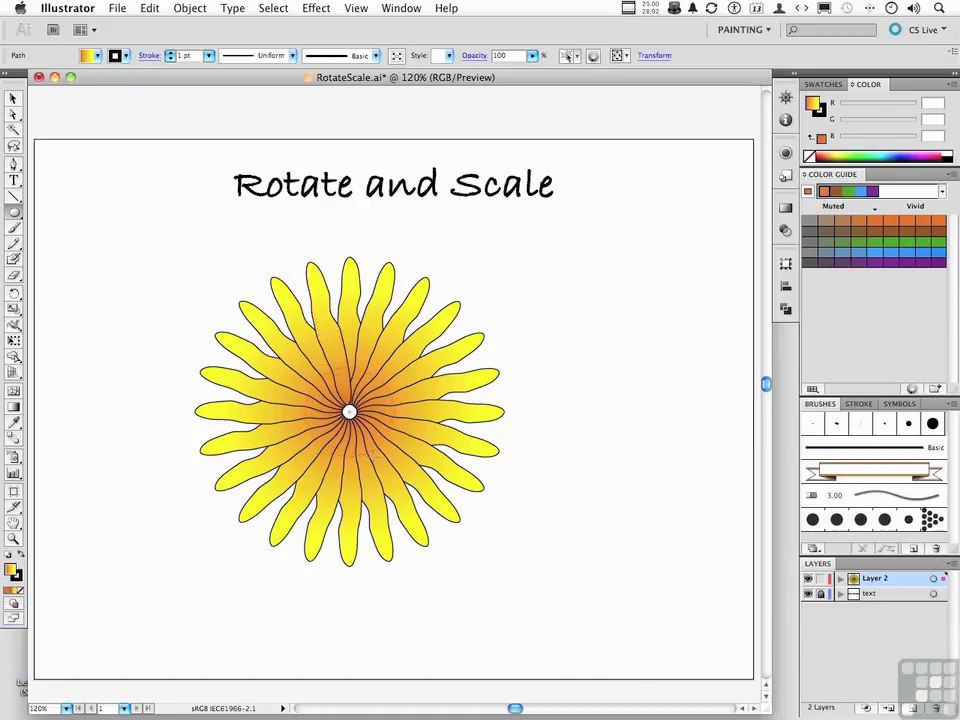
{"action": "left_click_drag", "start_coordinate": [349, 411], "coordinate": [394, 456]}
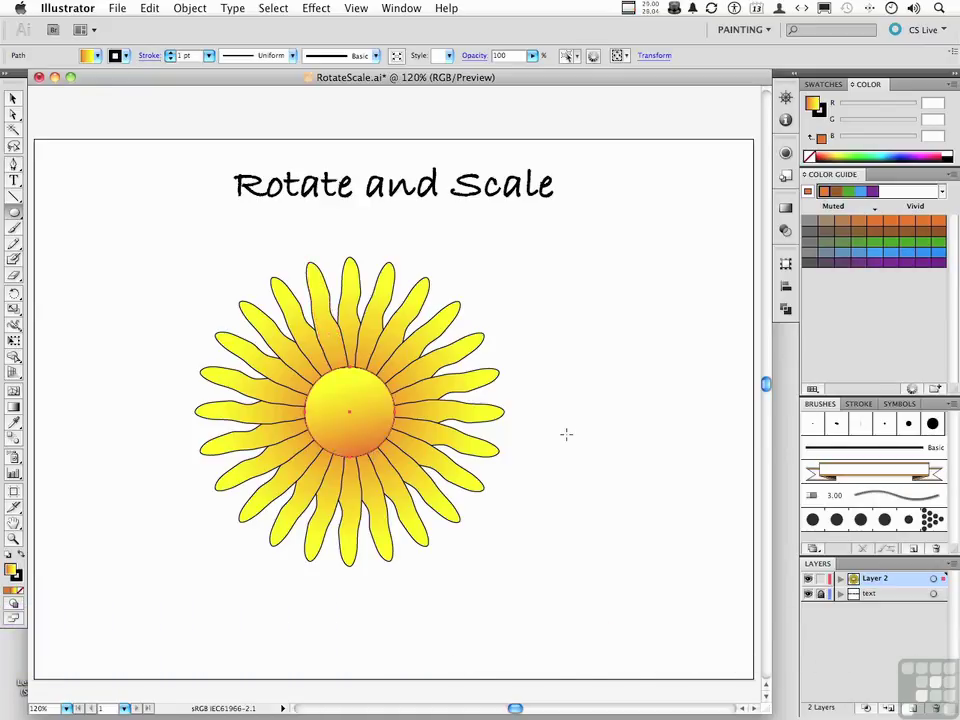
- Change the centre circle's gradient type to Radial
{"action": "left_click", "coordinate": [14, 100]}
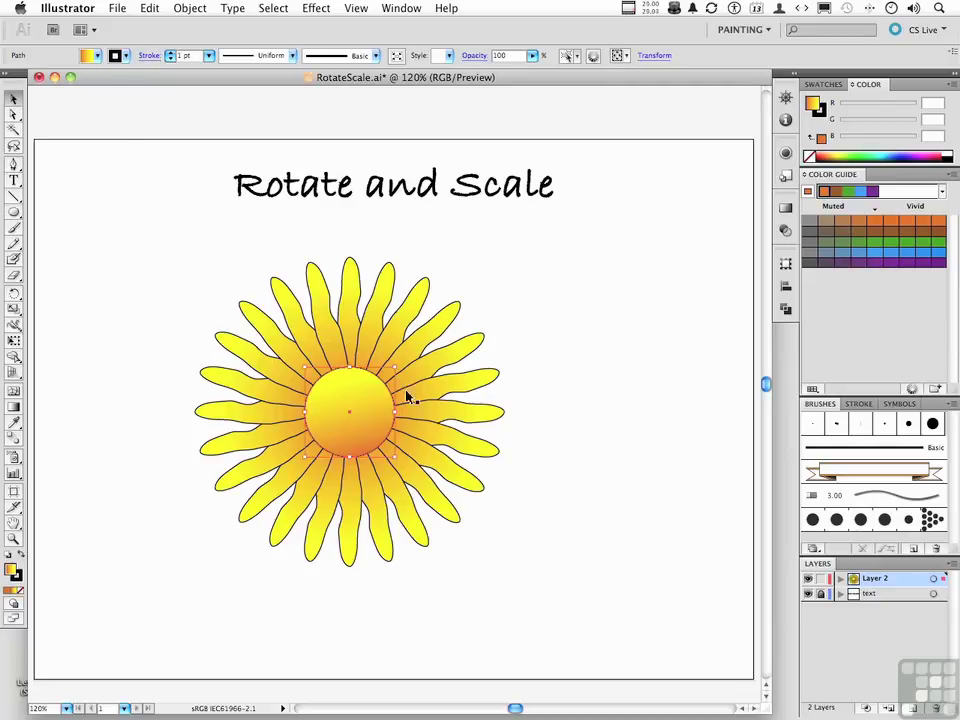
{"action": "left_click", "coordinate": [786, 209]}
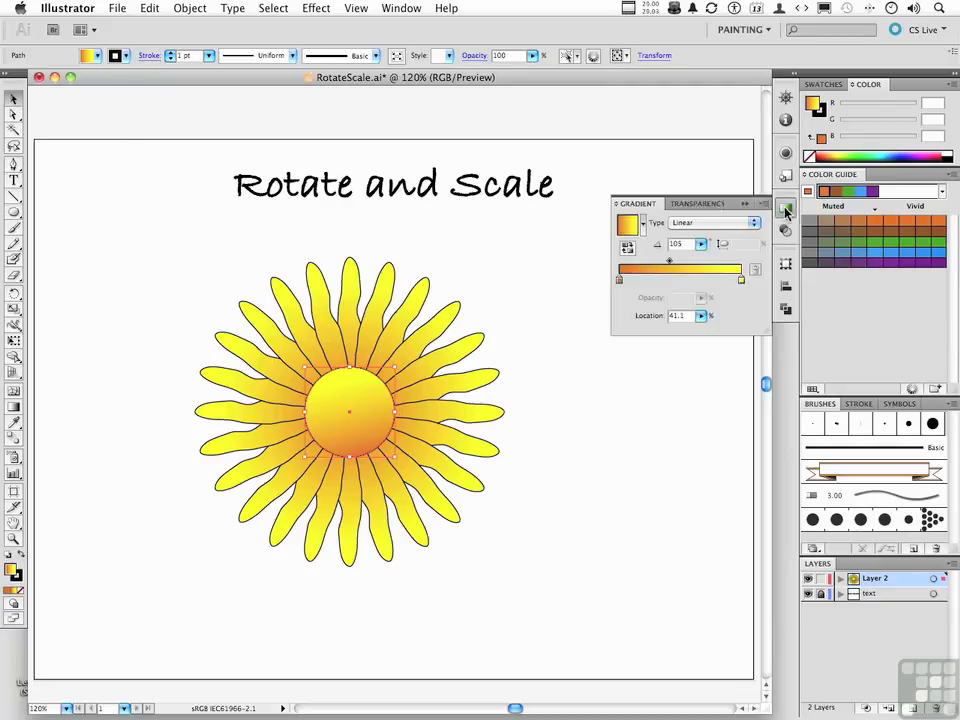
{"action": "left_click", "coordinate": [733, 224]}
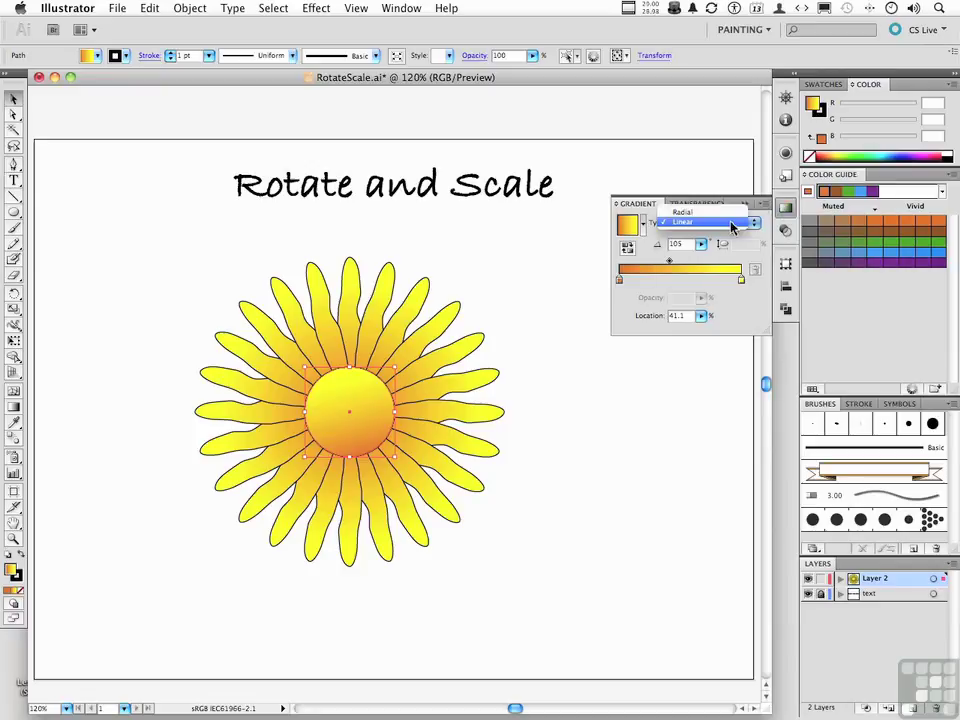
{"action": "left_click", "coordinate": [728, 213]}
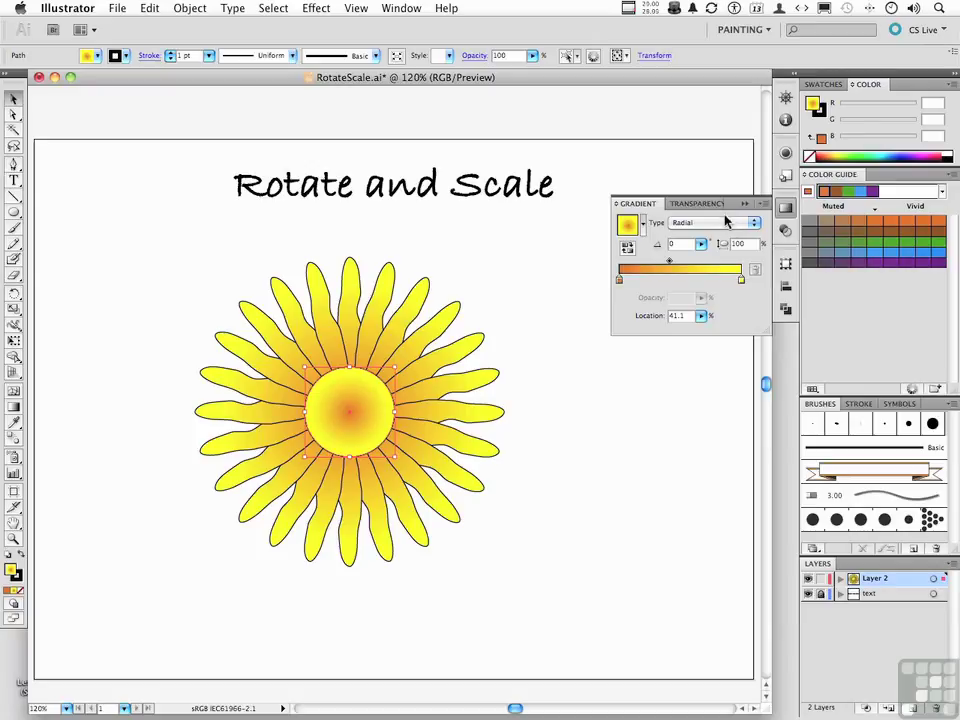
- Make the outer gradient stop Black and move the midpoint to 60.12%
{"action": "left_click", "coordinate": [741, 279]}
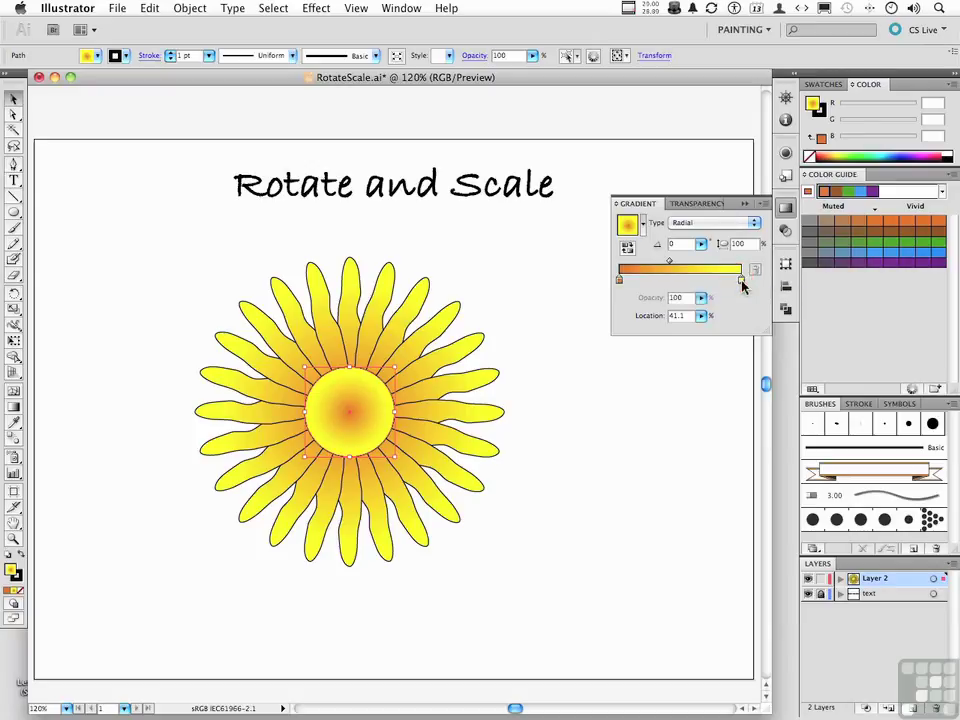
{"action": "left_click", "coordinate": [815, 87]}
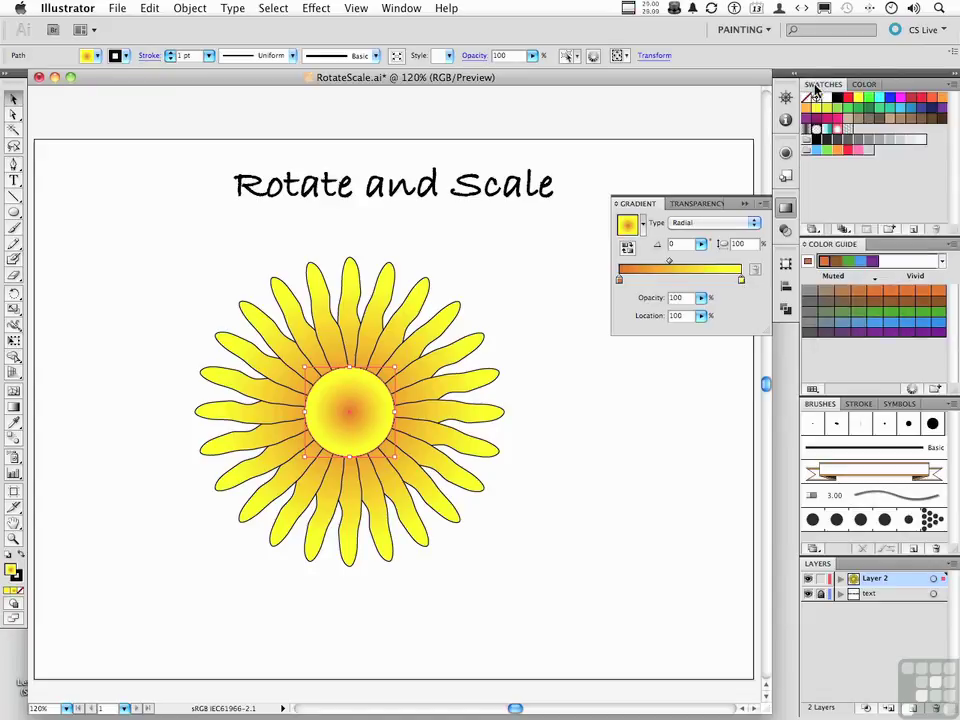
{"action": "left_click", "coordinate": [839, 99]}
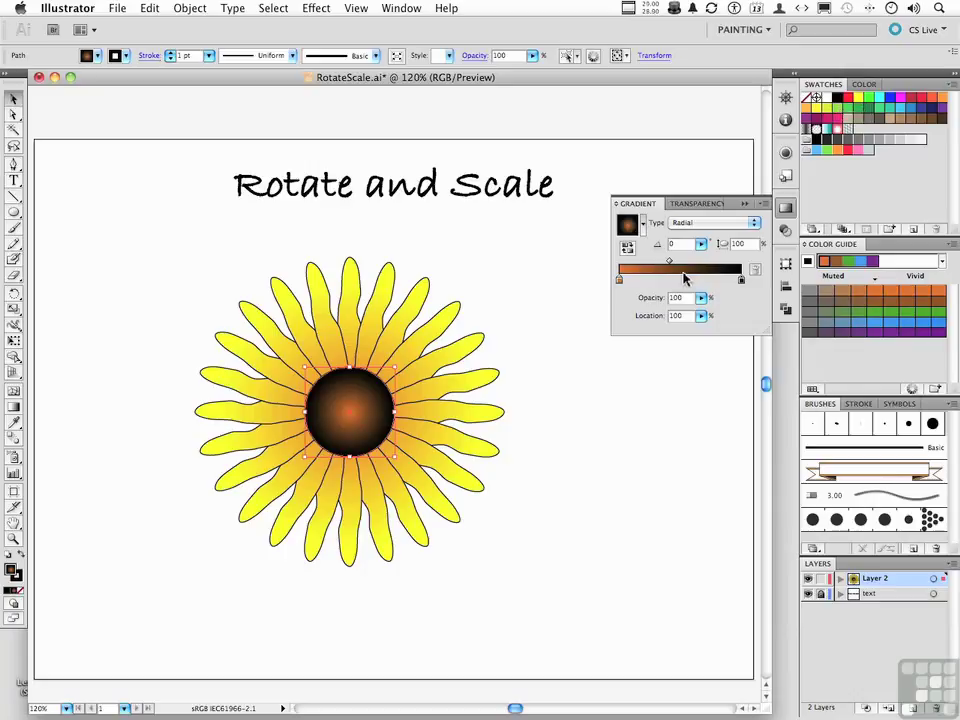
{"action": "left_click_drag", "start_coordinate": [670, 265], "coordinate": [695, 266]}
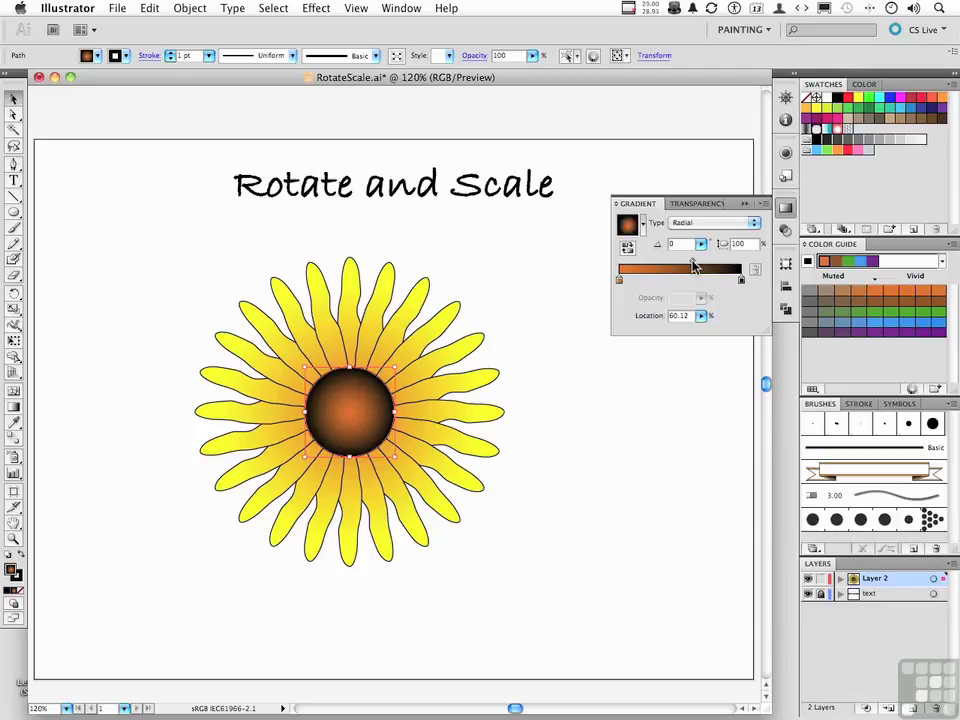
{"action": "left_click", "coordinate": [549, 291]}
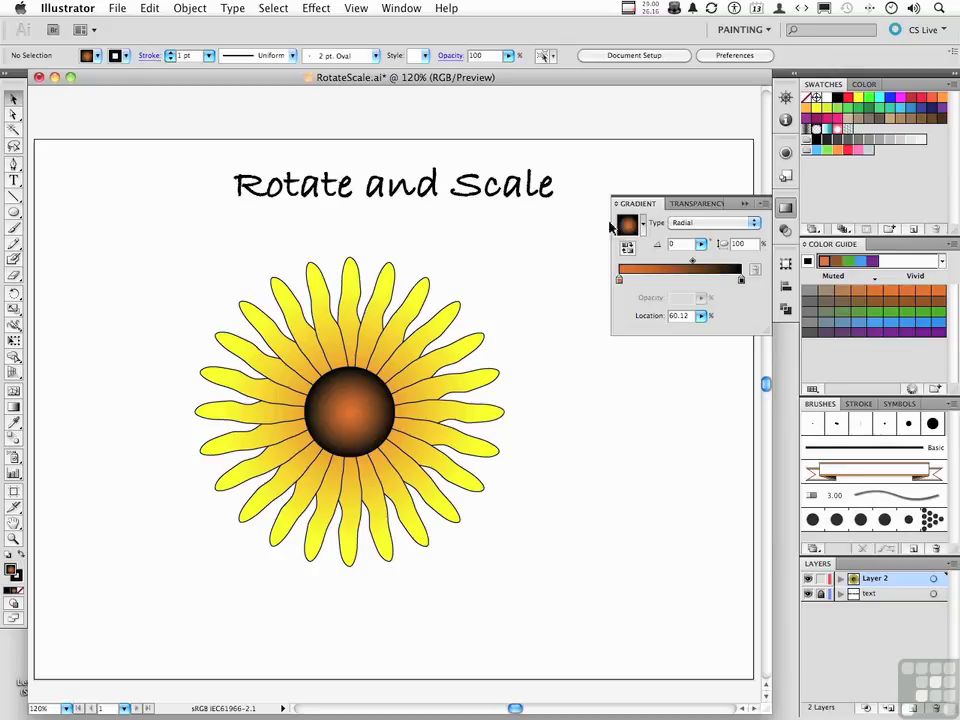
- Select six scattered petals around the flower and switch to the Scale Tool
{"action": "left_click", "coordinate": [365, 331]}
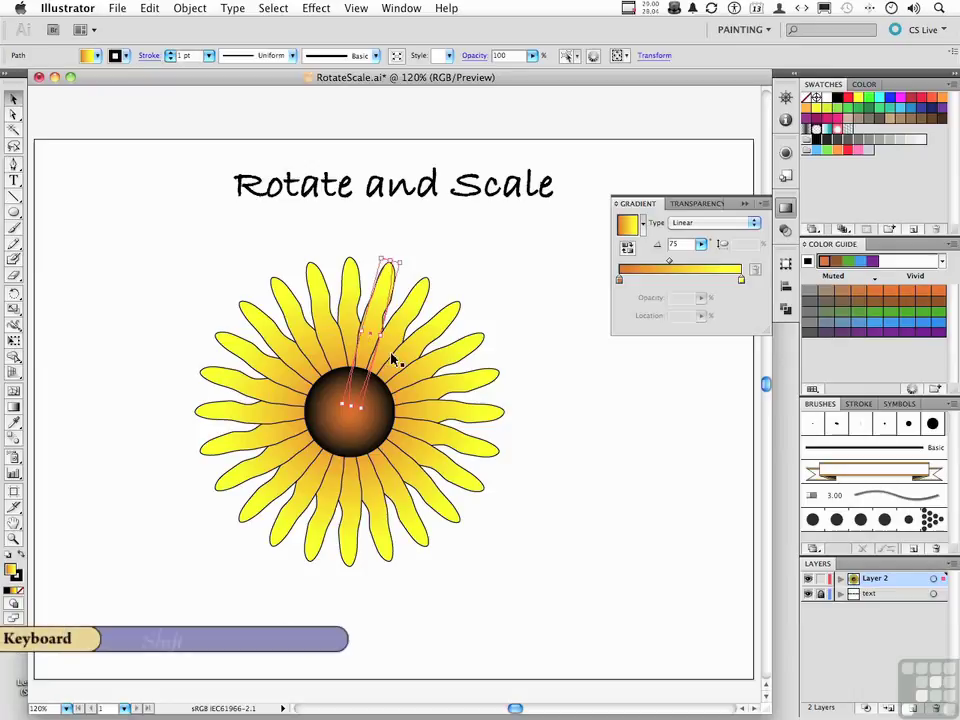
{"action": "left_click", "coordinate": [427, 398], "text": "shift"}
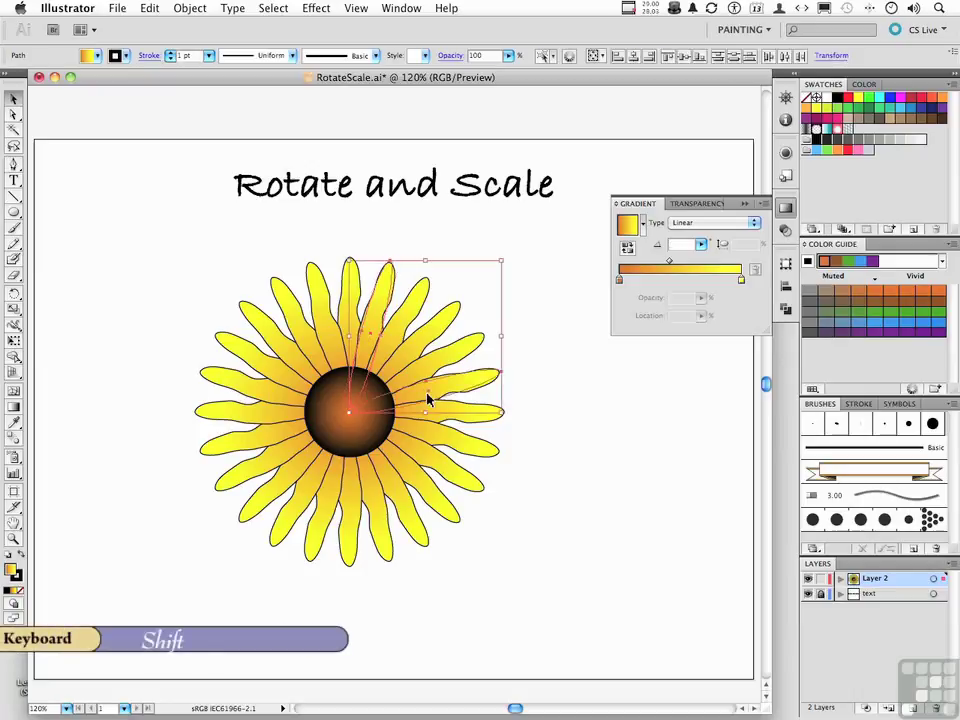
{"action": "left_click", "coordinate": [349, 506], "text": "shift"}
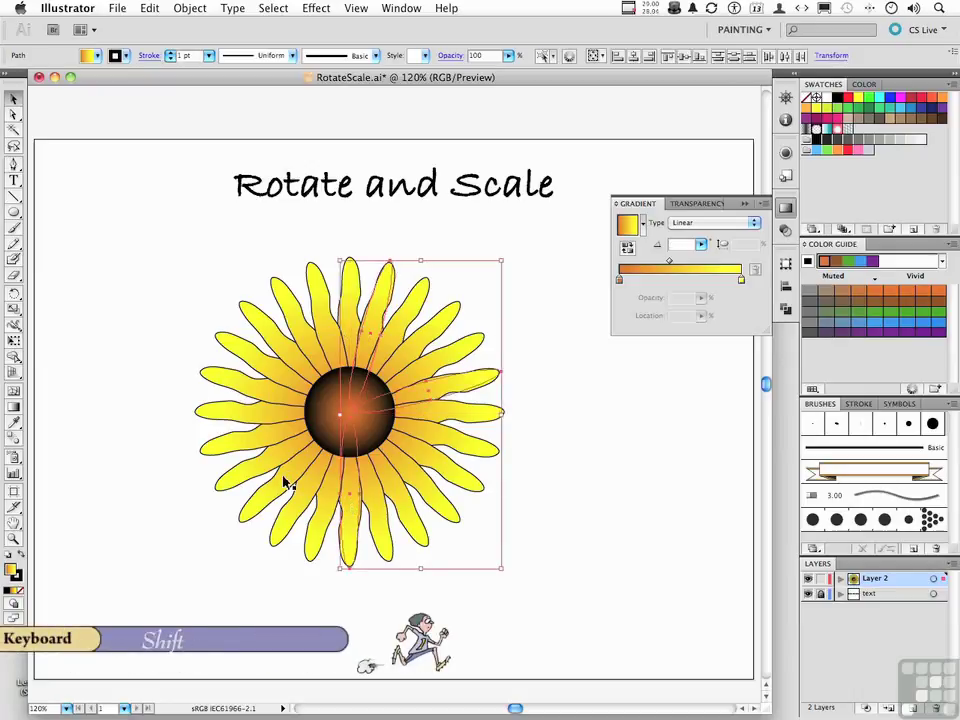
{"action": "left_click", "coordinate": [285, 481], "text": "shift"}
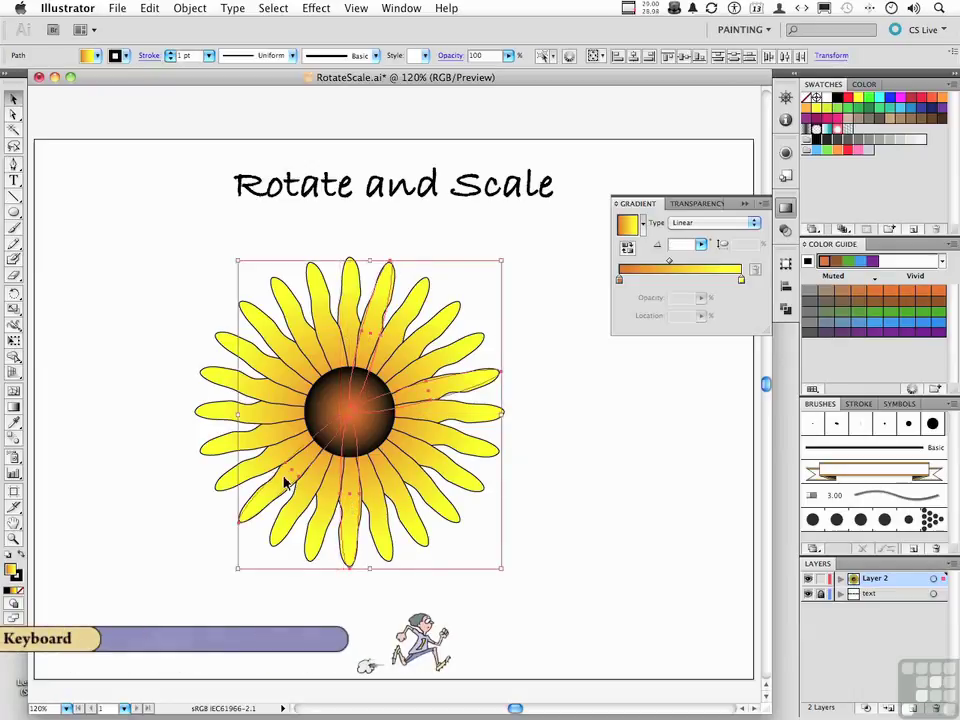
{"action": "left_click", "coordinate": [262, 416], "text": "shift"}
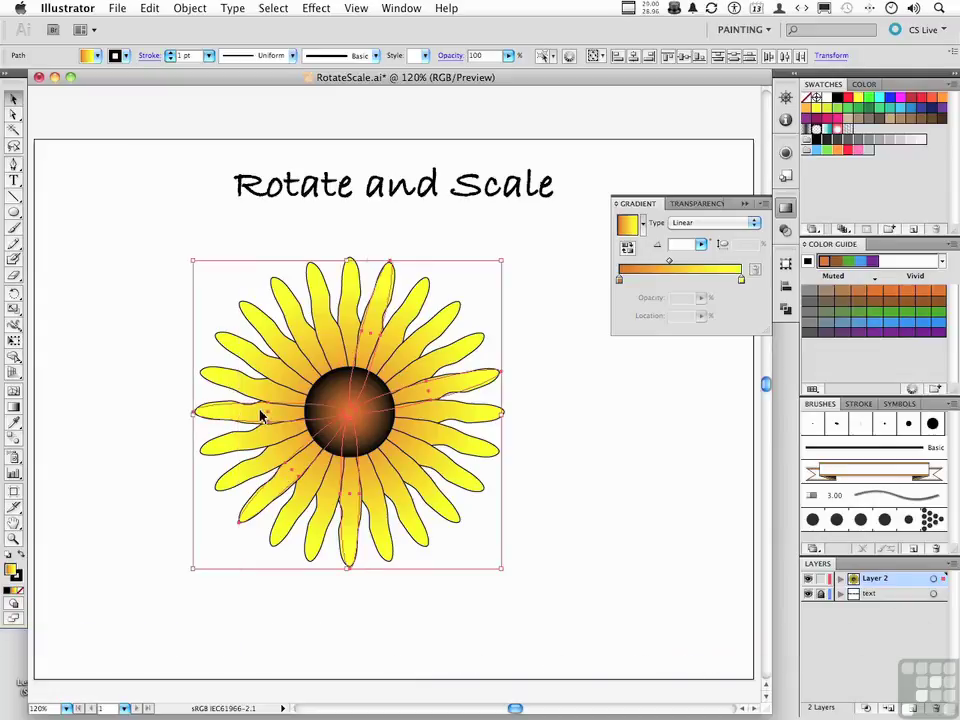
{"action": "left_click", "coordinate": [284, 357], "text": "shift"}
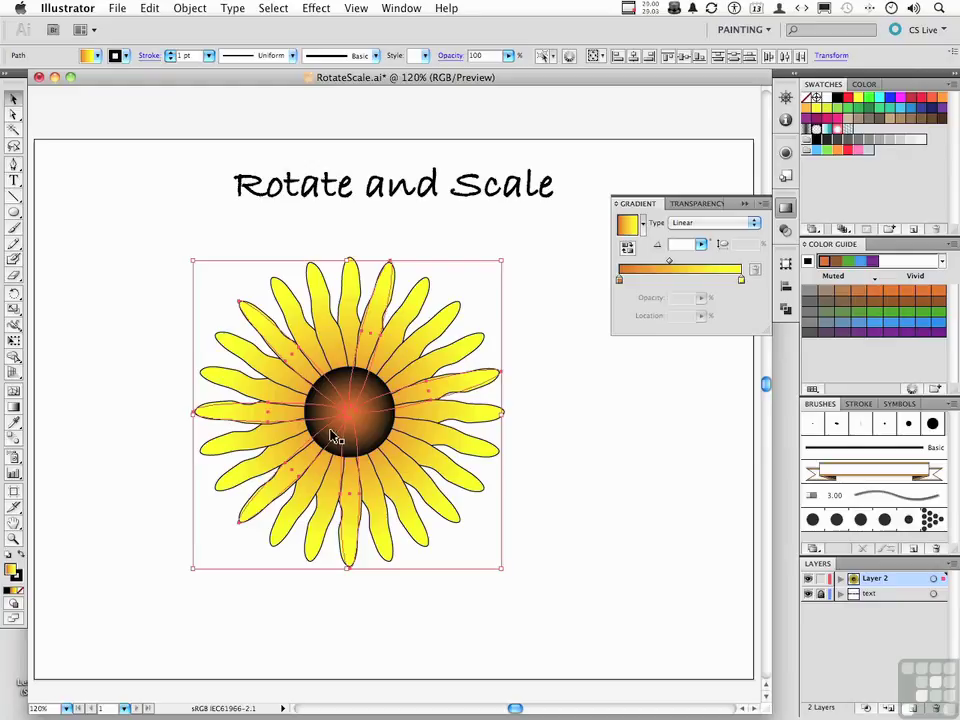
{"action": "left_click", "coordinate": [12, 302]}
{"action": "left_click_drag", "start_coordinate": [10, 309], "coordinate": [37, 313]}
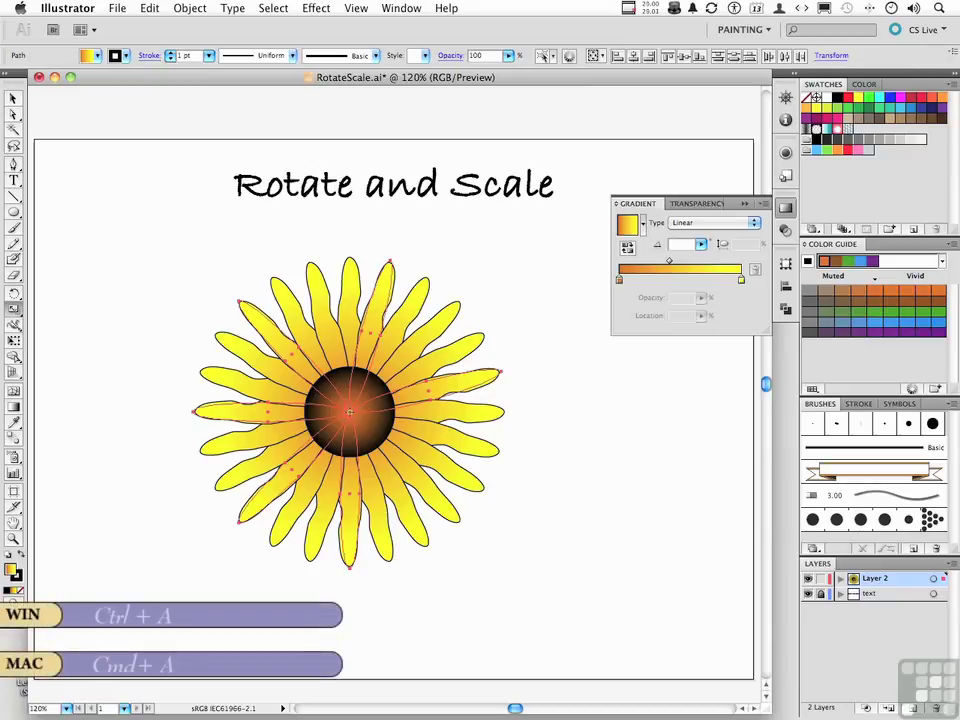
- Shrink the selected scattered petals uniformly to 85% with the Scale dialog
{"action": "left_click", "coordinate": [349, 411], "text": "alt"}
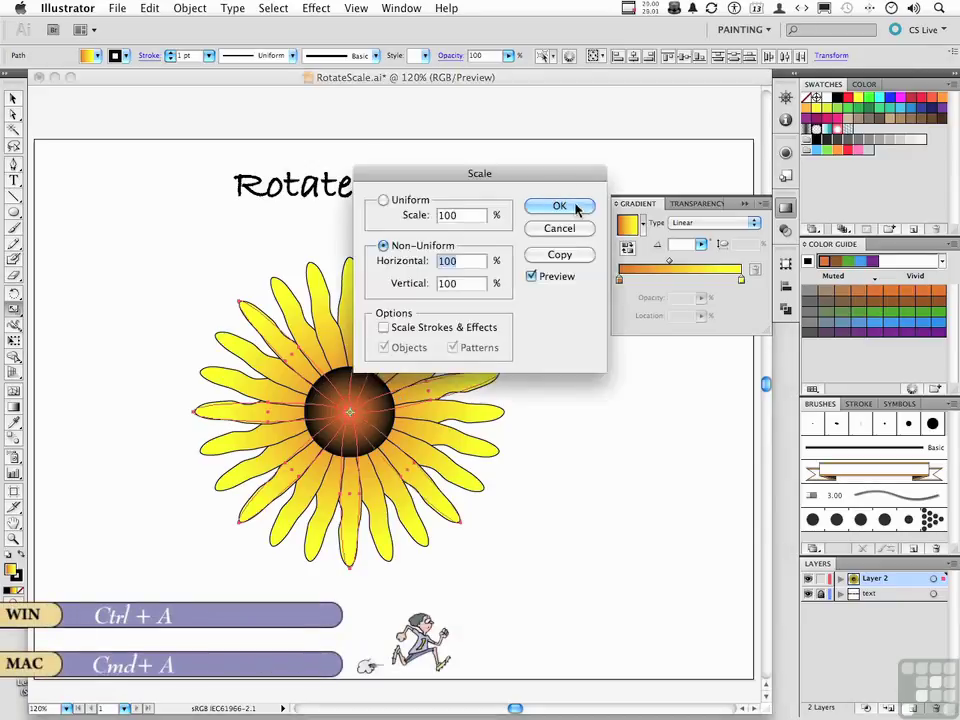
{"action": "left_click_drag", "start_coordinate": [558, 177], "coordinate": [601, 167]}
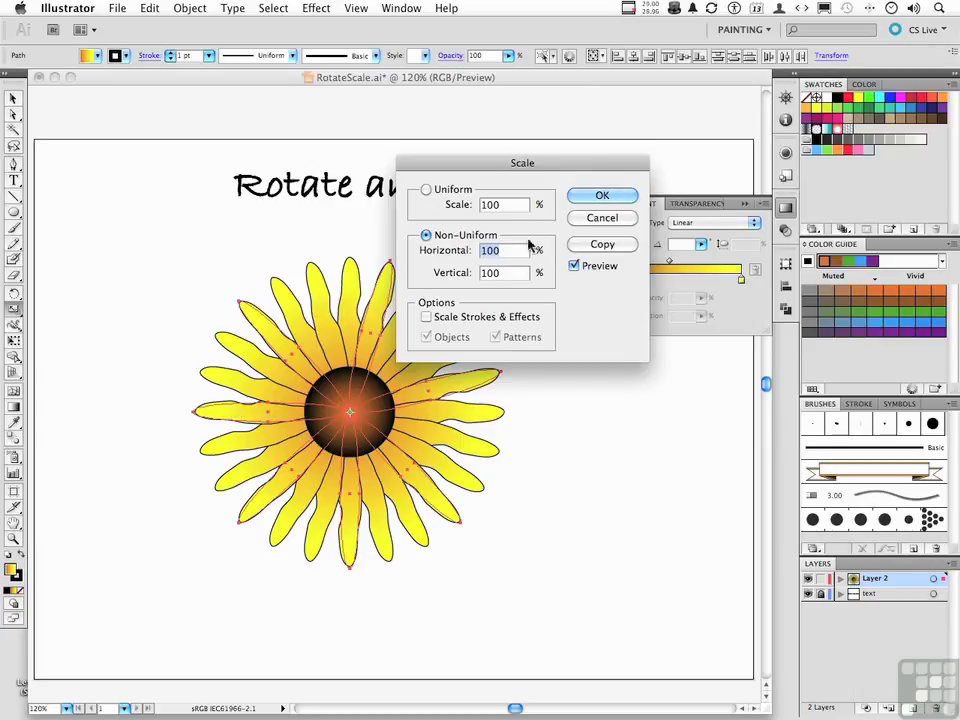
{"action": "left_click", "coordinate": [440, 189]}
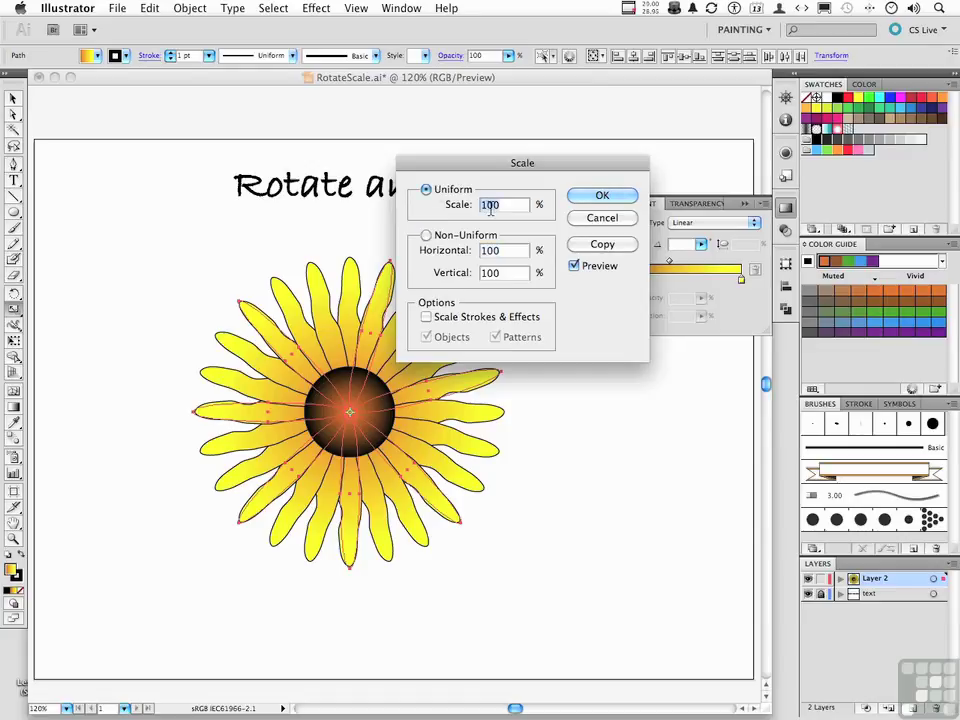
{"action": "type", "text": "85"}
{"action": "key", "text": "Tab"}
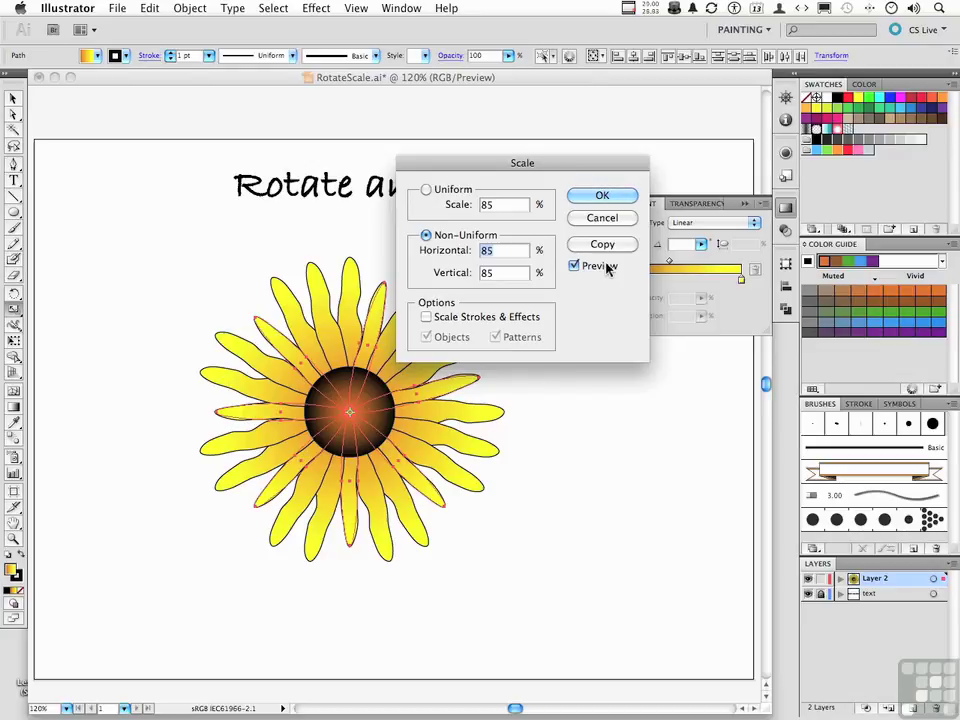
{"action": "left_click", "coordinate": [602, 197]}
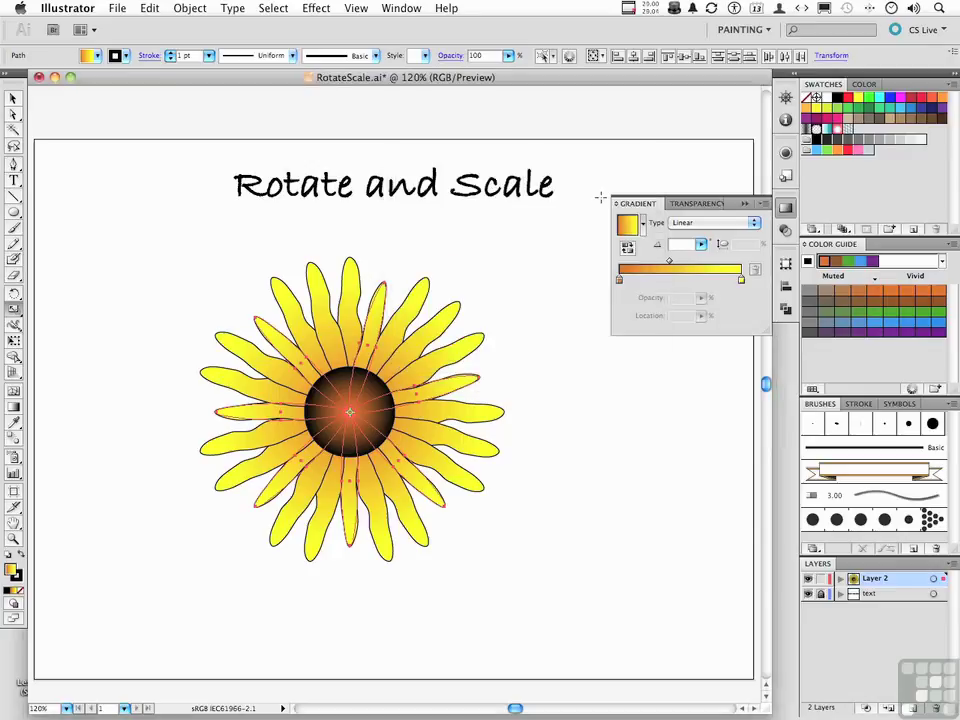
- Select a new set of petals, including the upper-right and right petals
{"action": "left_click", "coordinate": [414, 307]}
{"action": "left_click", "coordinate": [414, 307]}
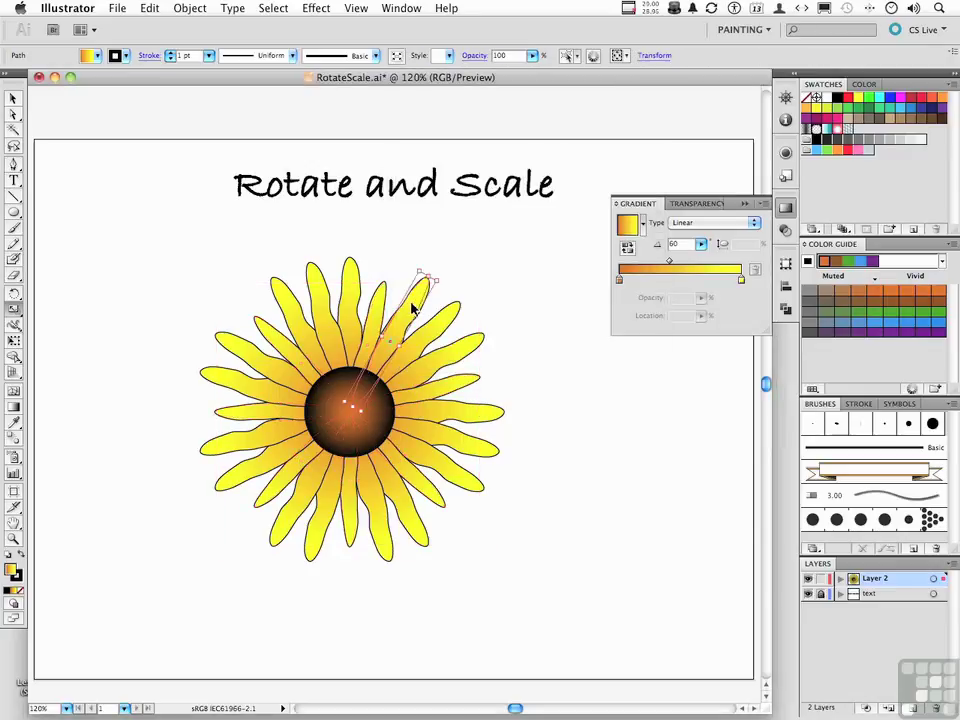
{"action": "left_click", "coordinate": [289, 311]}
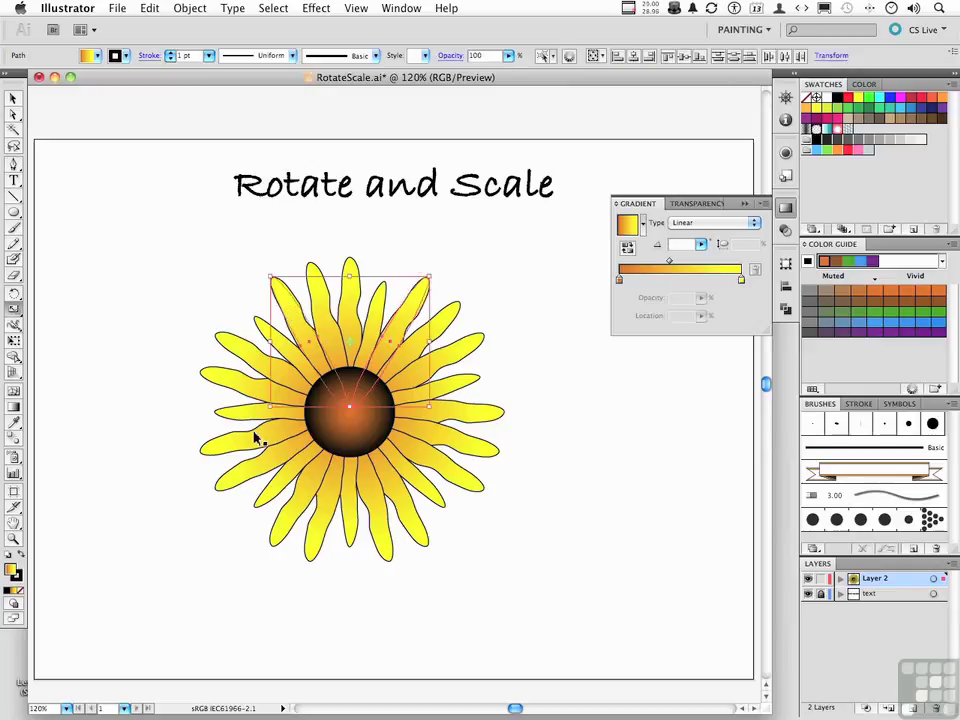
{"action": "left_click", "coordinate": [476, 452], "text": "shift"}
- Enlarge the newly selected petals uniformly to 105%
{"action": "key", "text": "r"}
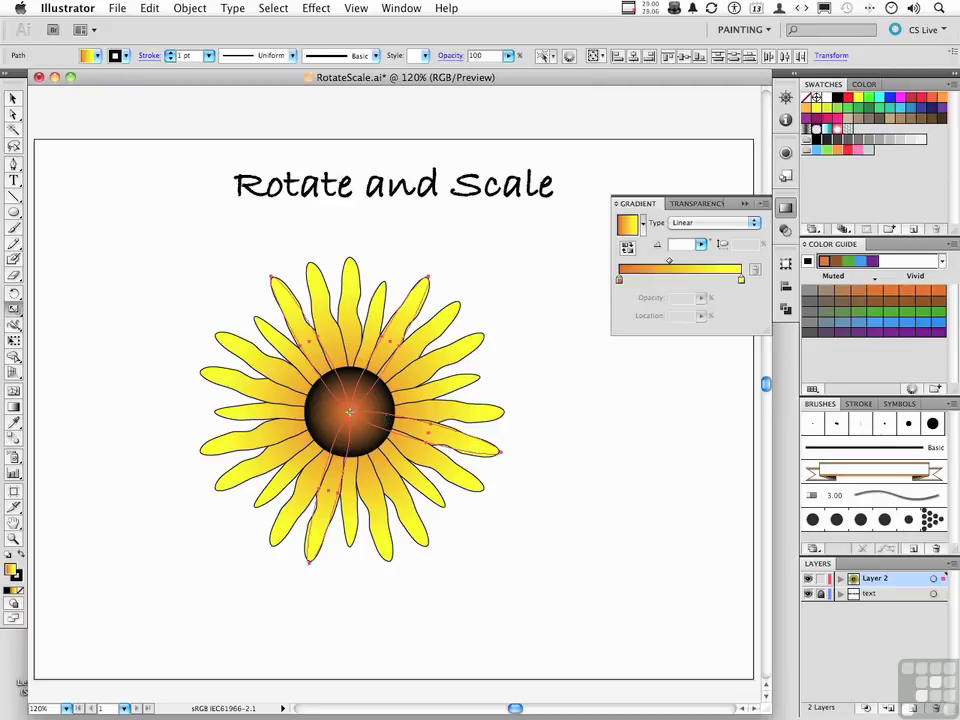
{"action": "key", "text": "s"}
{"action": "left_click", "coordinate": [349, 411], "text": "alt"}
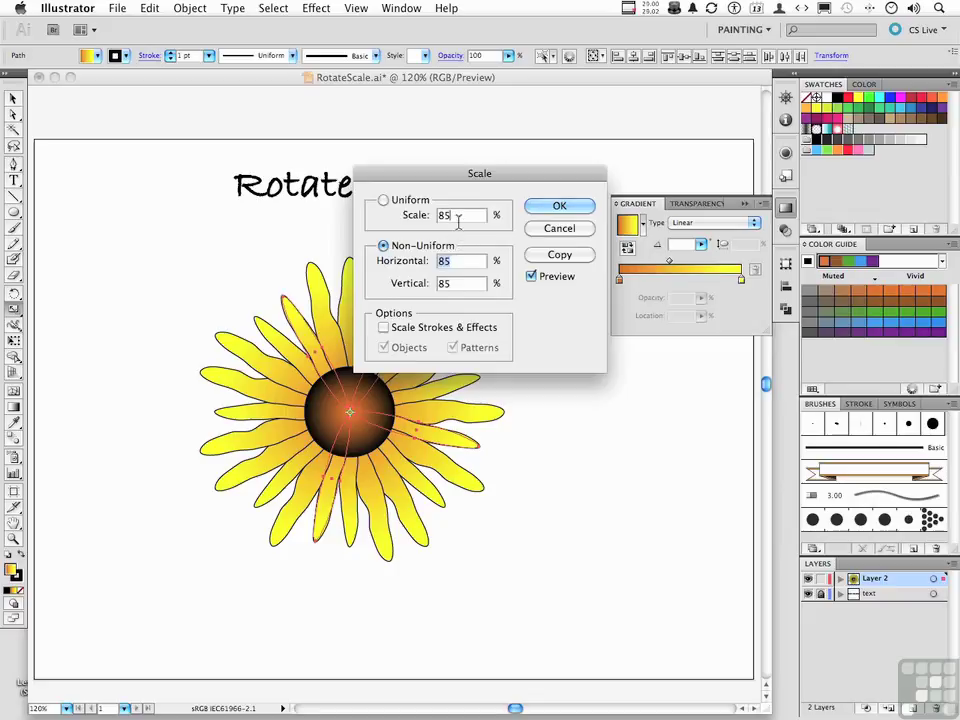
{"action": "left_click", "coordinate": [459, 216]}
{"action": "type", "text": "105"}
{"action": "key", "text": "Tab"}
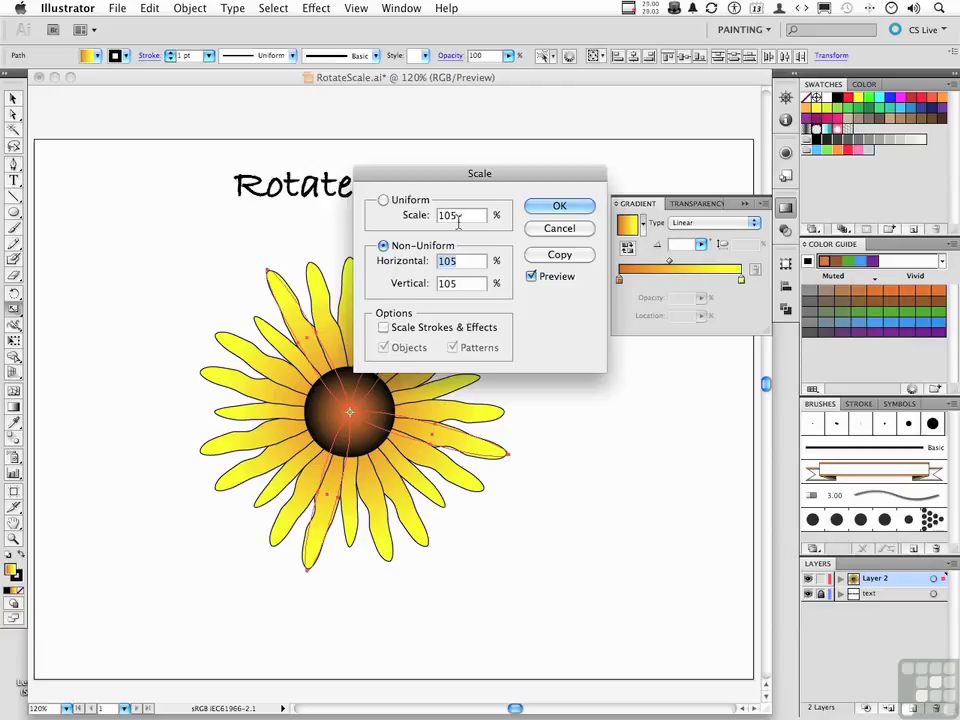
{"action": "left_click", "coordinate": [566, 205]}
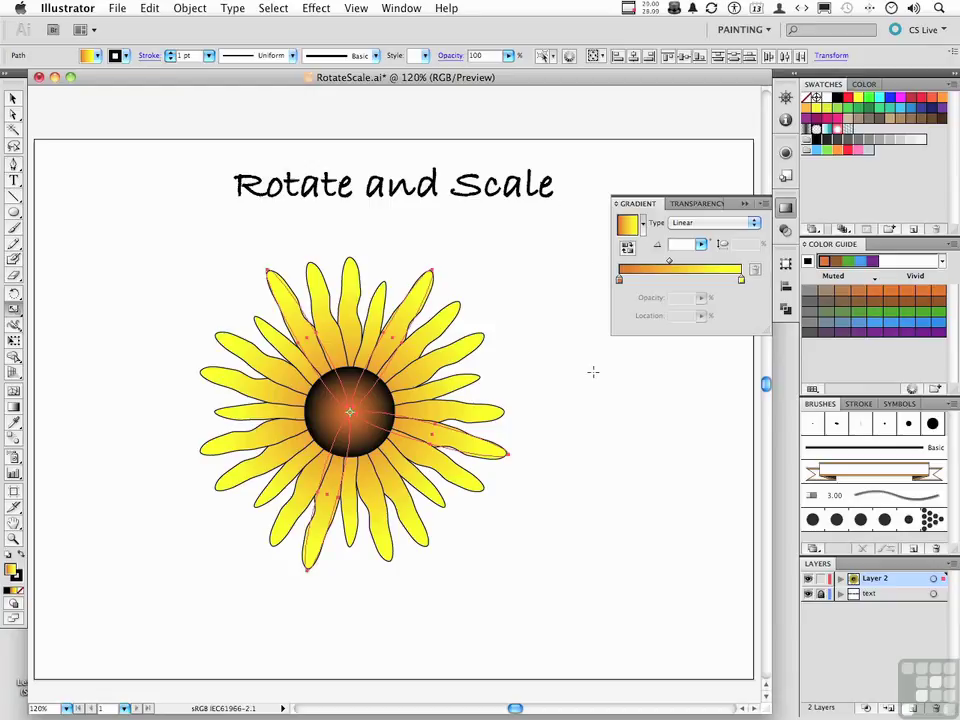
- Deselect all with Cmd+Shift+A to reveal the uneven 85% and 105% petals
{"action": "key", "text": "shift+super+a"}
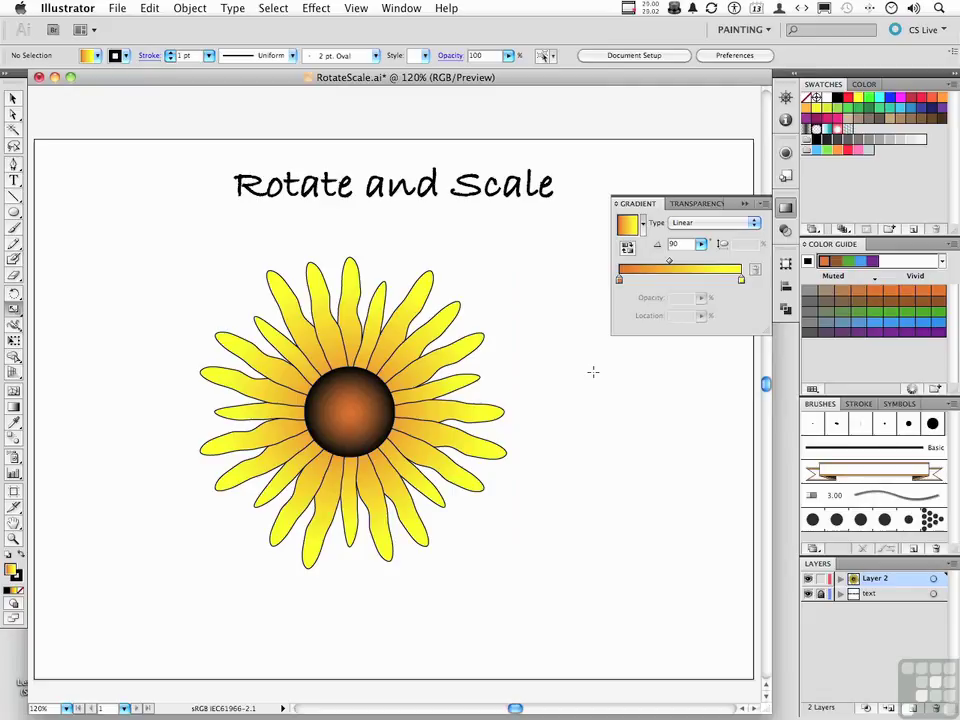